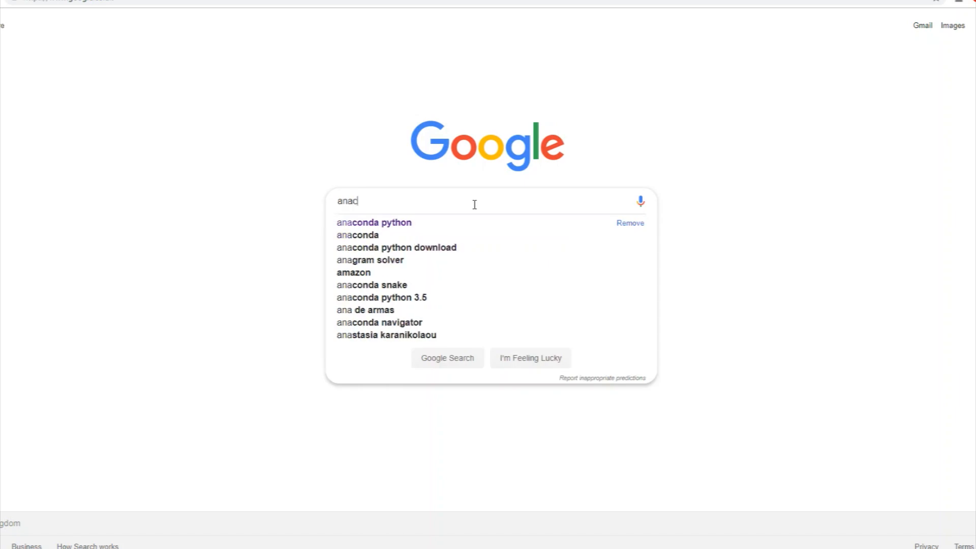
# Step: Search Google for anaconda python, open the Anaconda website and go to the Windows installer downloads of Anaconda Distribution
pyautogui.press('Return')
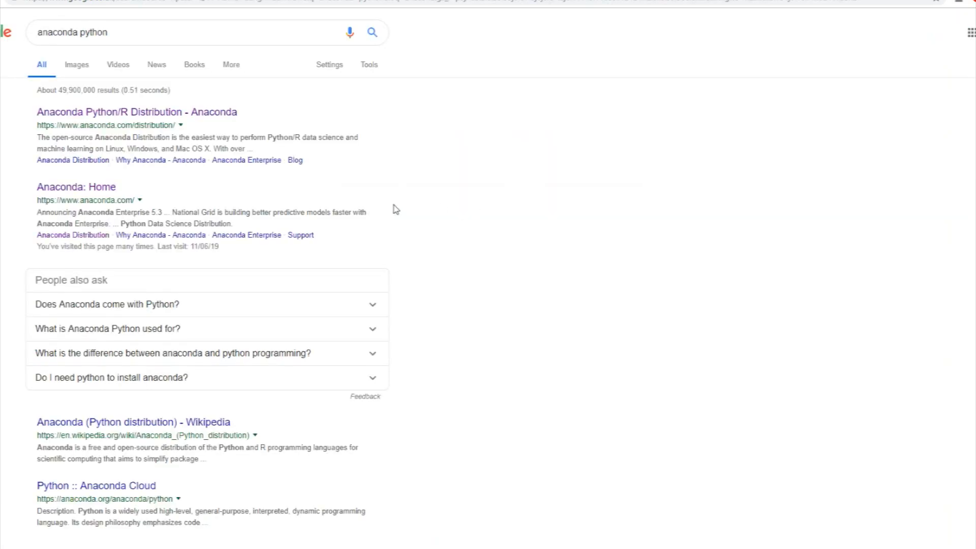
pyautogui.click(80, 193)
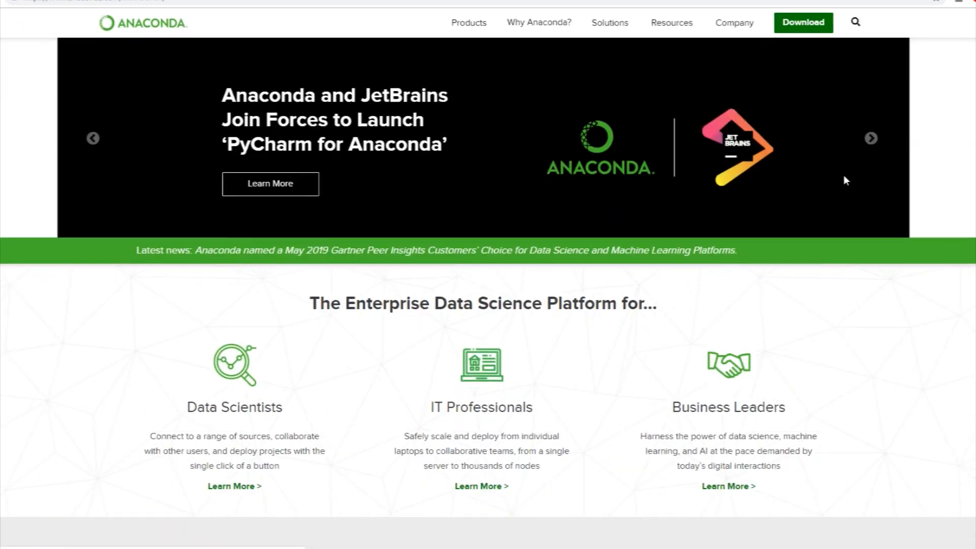
pyautogui.click(796, 25)
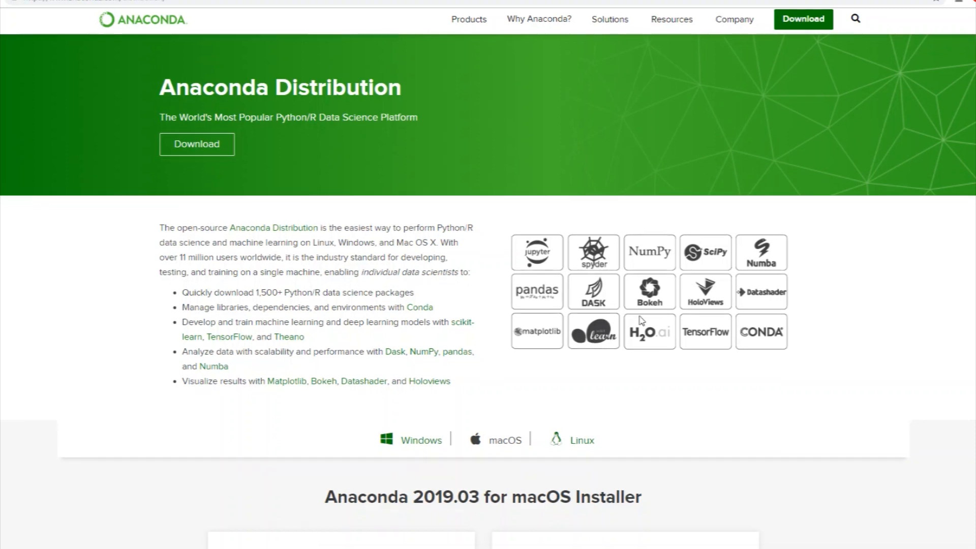
pyautogui.scroll(-5, 645, 325)
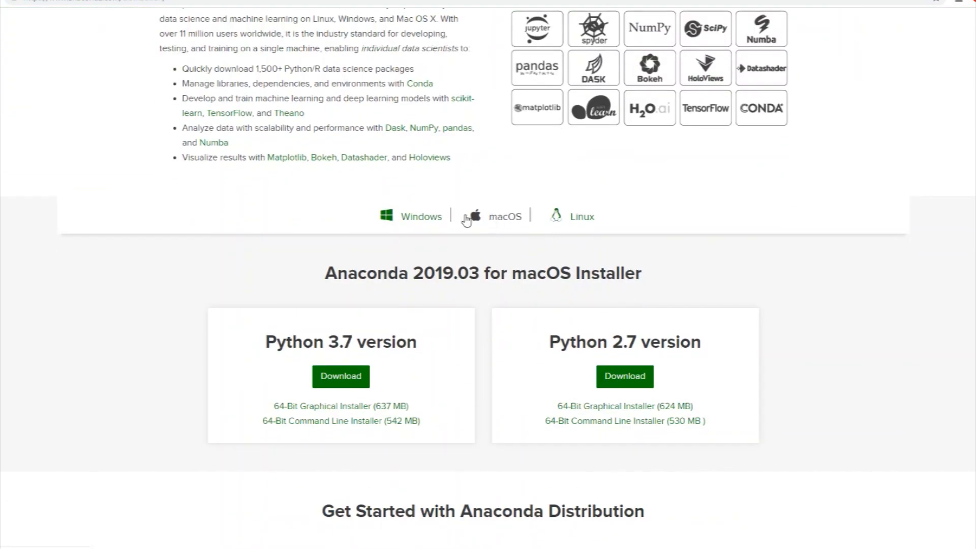
pyautogui.click(436, 222)
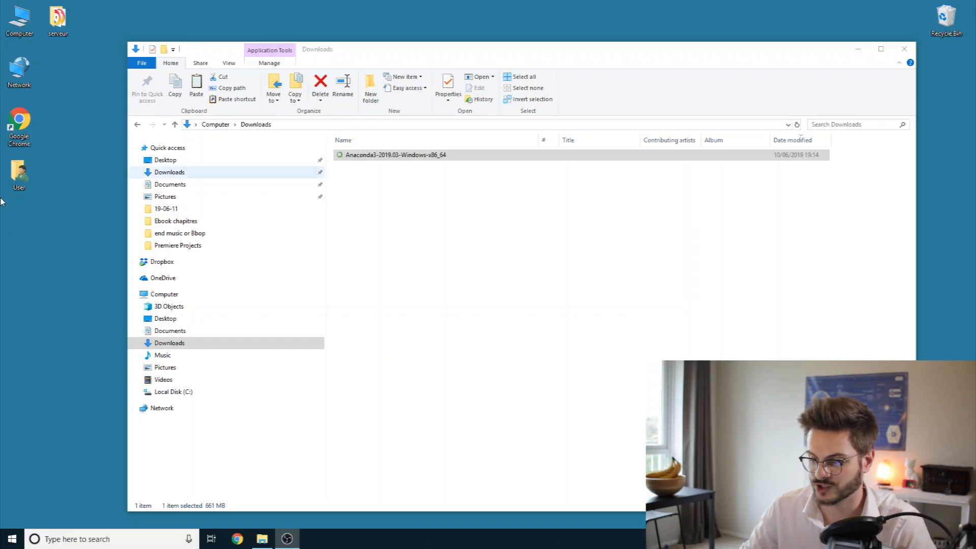
# Step: Launch the downloaded Anaconda3-2019.03-Windows-x86_64 installer, accept the license agreement and keep the default installation type
pyautogui.click(402, 155)
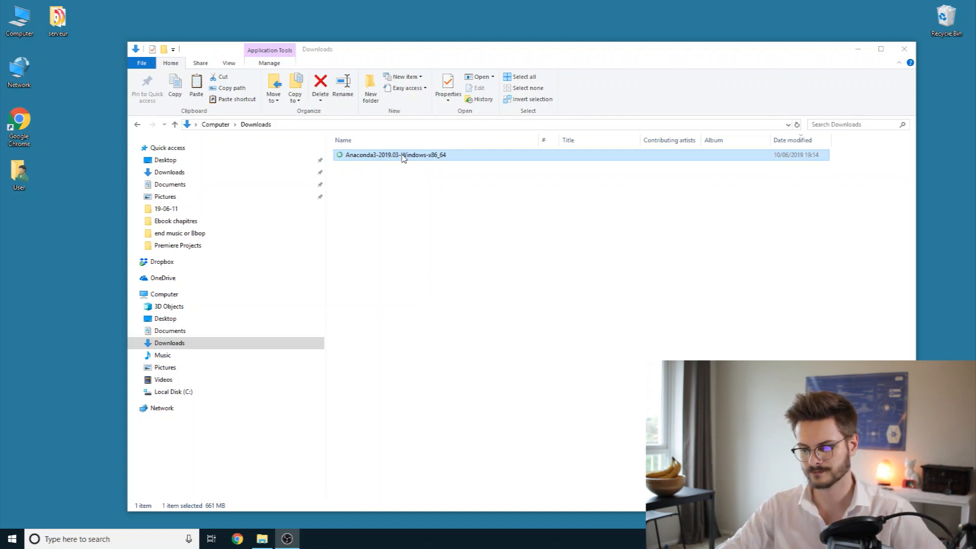
pyautogui.doubleClick(402, 155)
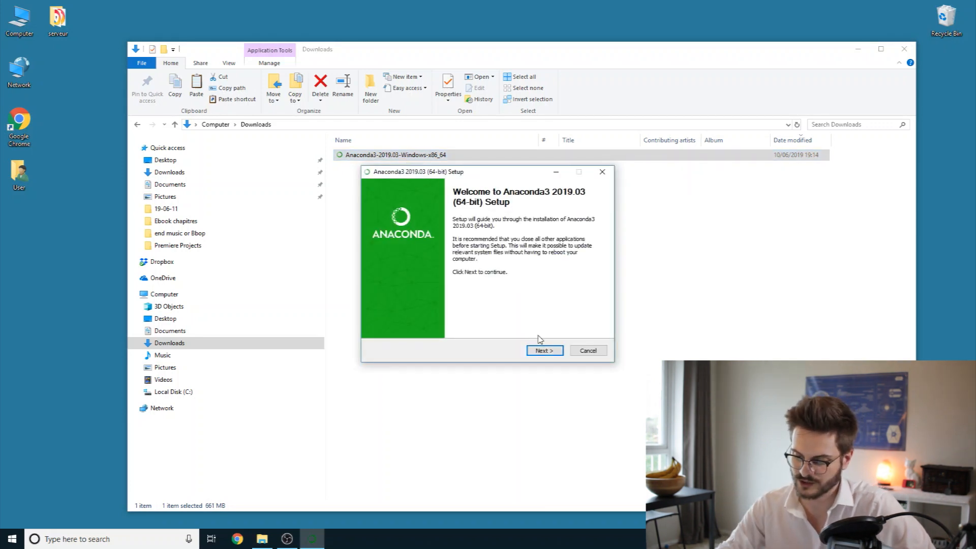
pyautogui.click(540, 351)
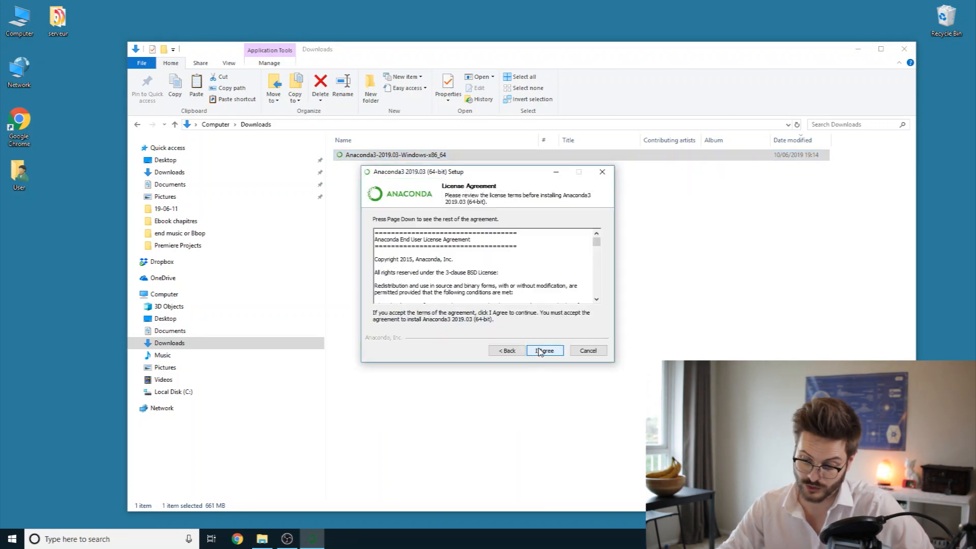
pyautogui.click(540, 352)
pyautogui.click(540, 352)
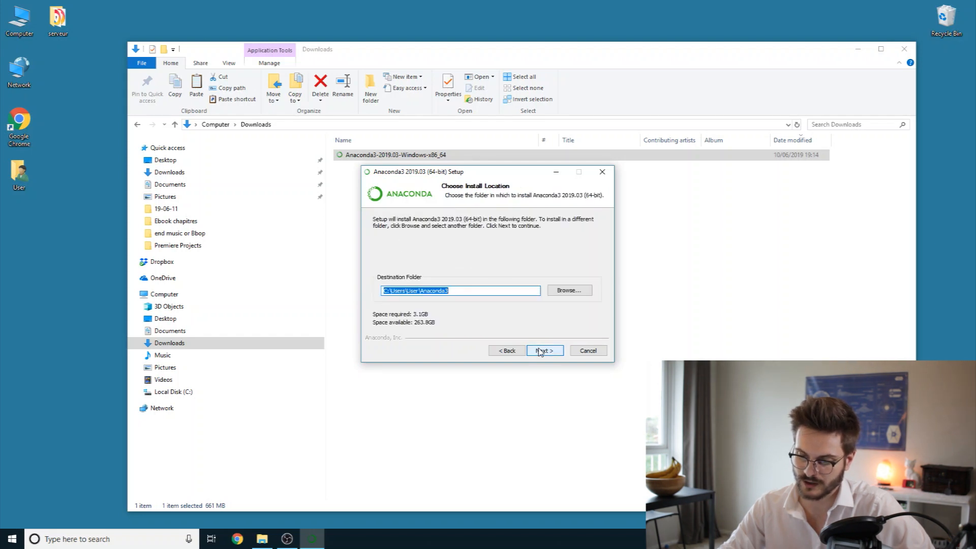
# Step: Install Anaconda in the default destination folder, registered as the default Python 3.7 and without adding it to the PATH variable
pyautogui.click(539, 352)
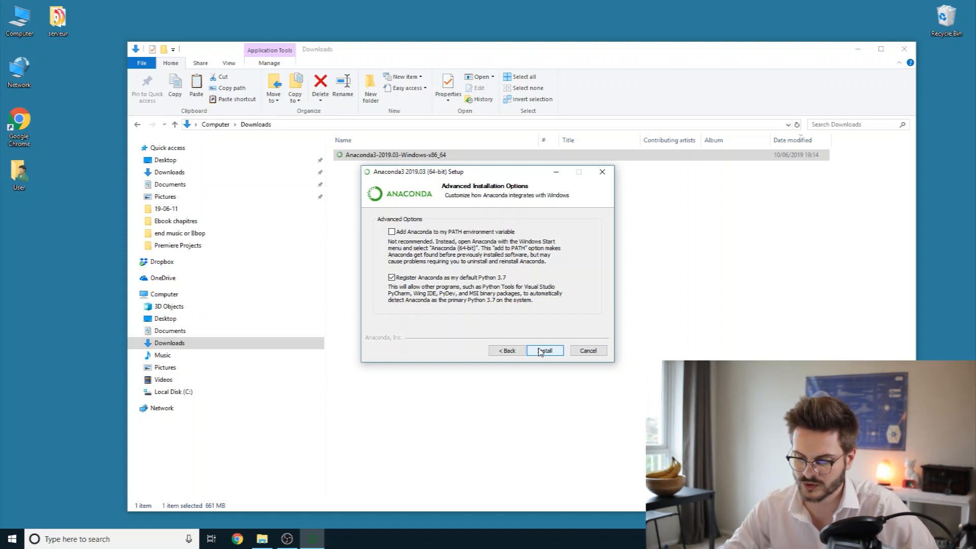
pyautogui.click(540, 351)
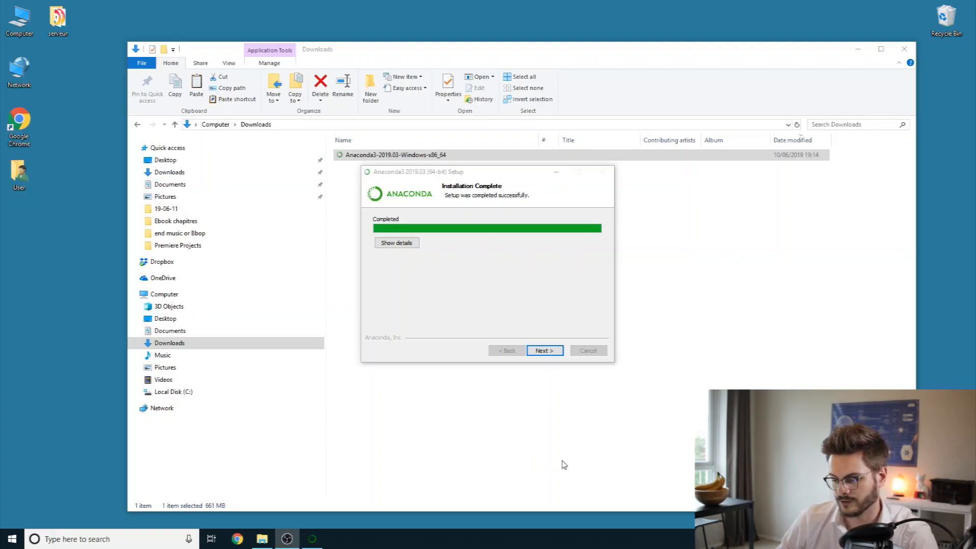
pyautogui.click(543, 351)
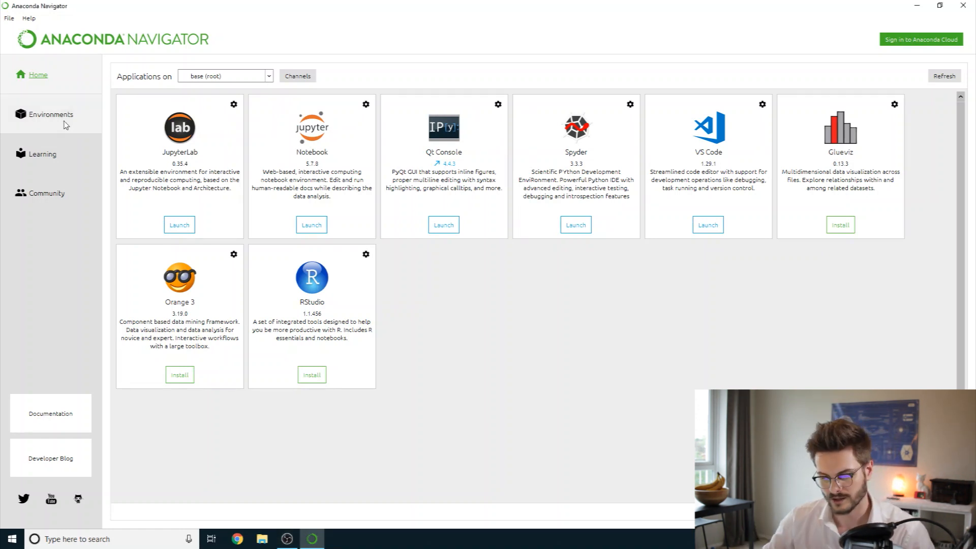
# Step: Launch Jupyter Notebook from Anaconda Navigator and create a new Python 3 notebook
pyautogui.click(65, 124)
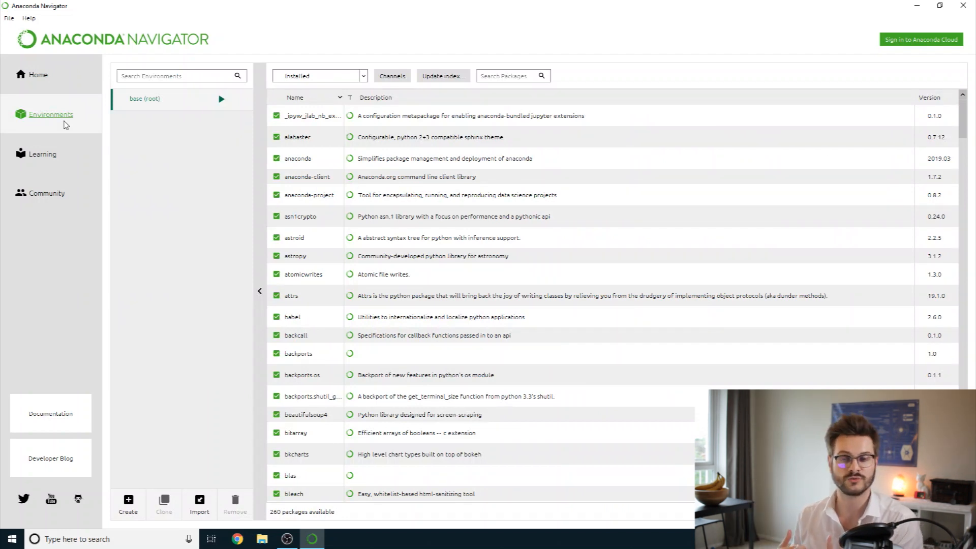
pyautogui.click(51, 85)
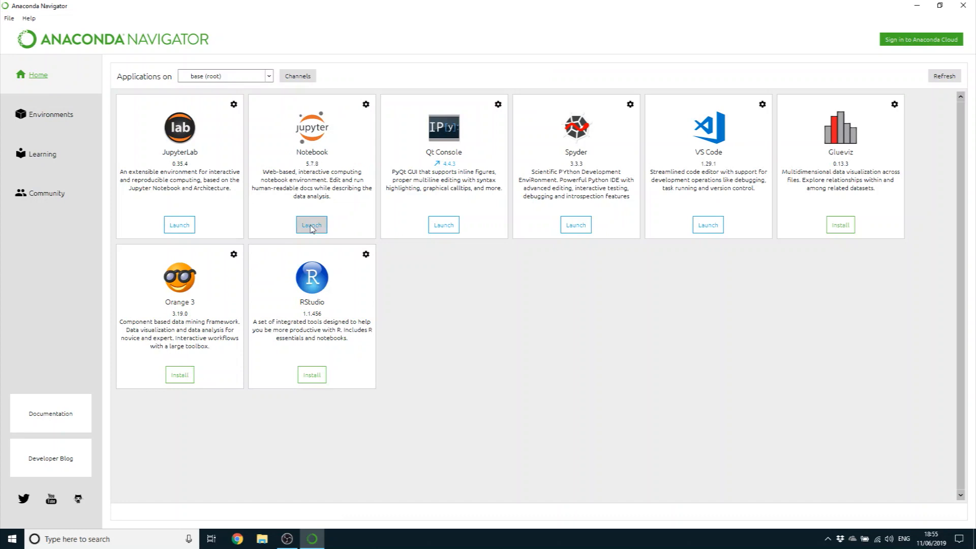
pyautogui.click(312, 226)
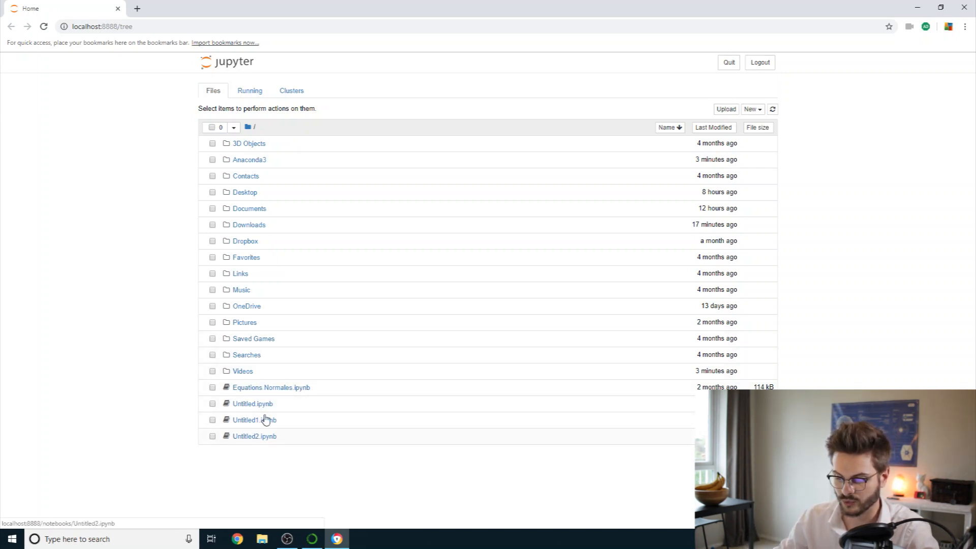
pyautogui.click(755, 112)
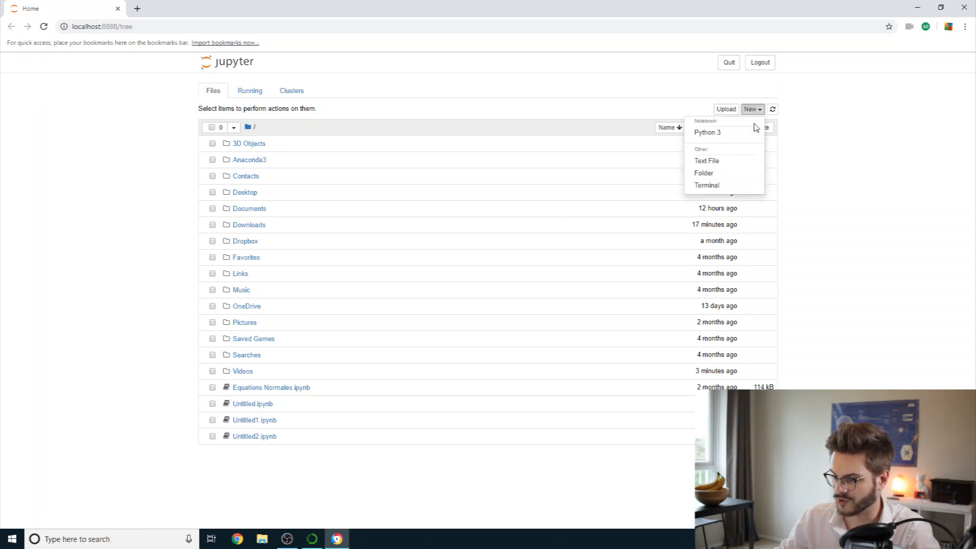
pyautogui.click(707, 133)
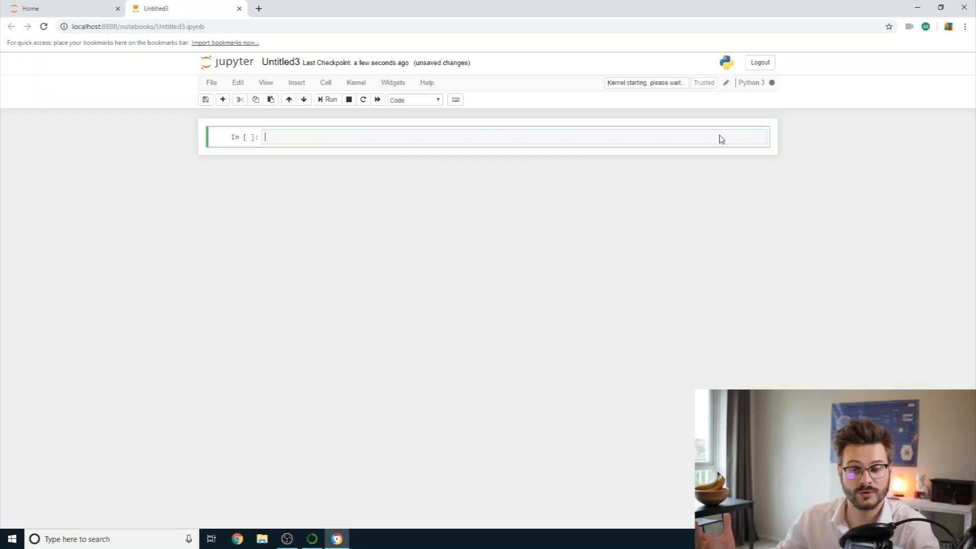
# Step: Write and run a cell that imports numpy as np, sets a = np.ones((3,4)) and displays a
pyautogui.write('import')
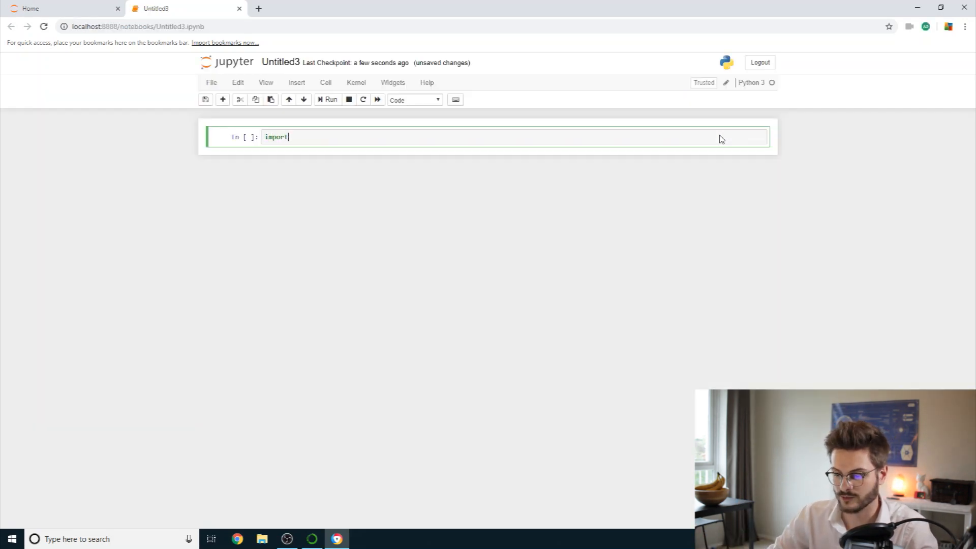
pyautogui.write(' numpy as np')
pyautogui.press('Return')
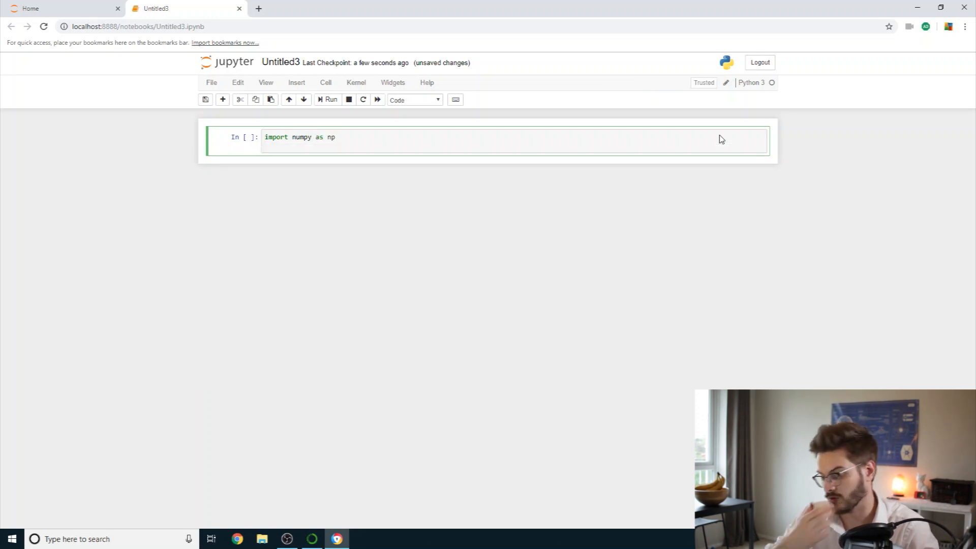
pyautogui.write('a')
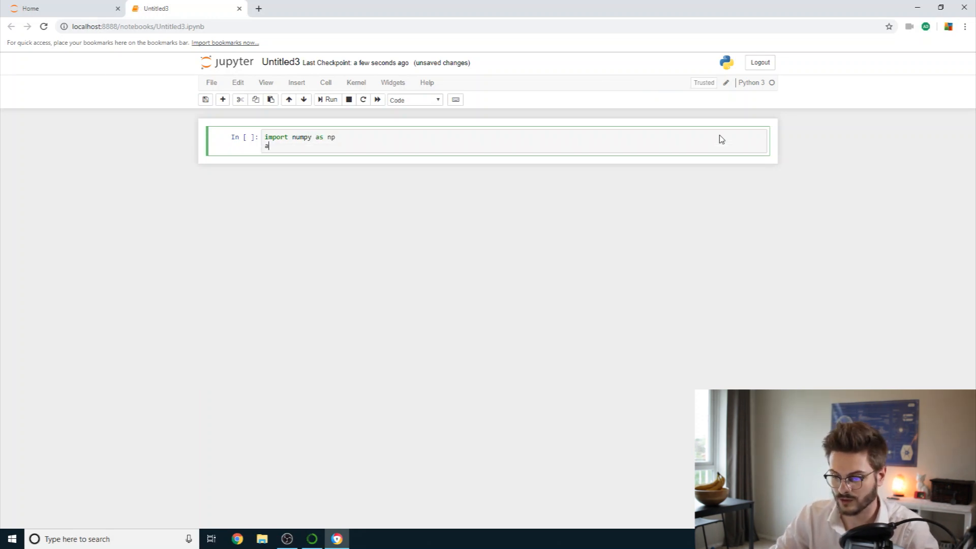
pyautogui.write(' = np.ones((')
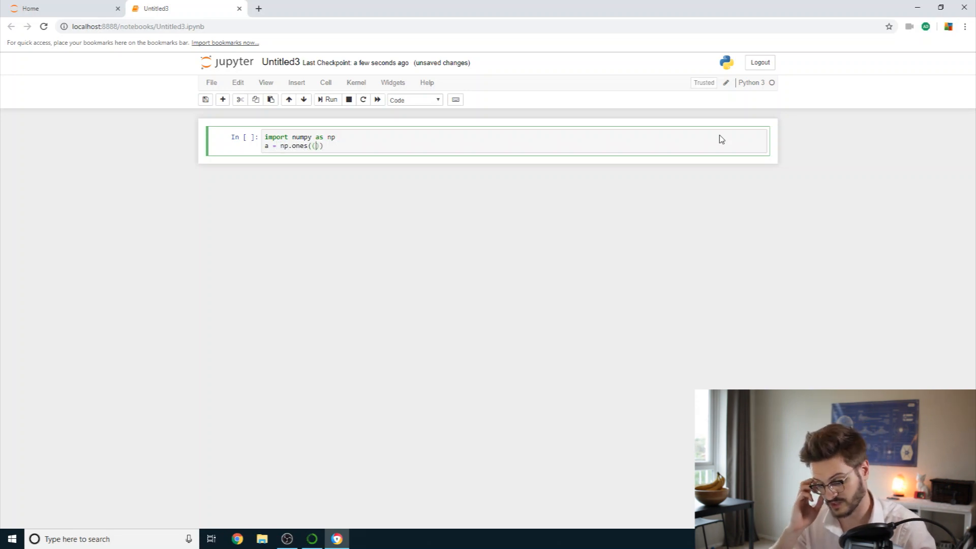
pyautogui.write('3,4')
pyautogui.press('End')
pyautogui.press('Return')
pyautogui.write('a')
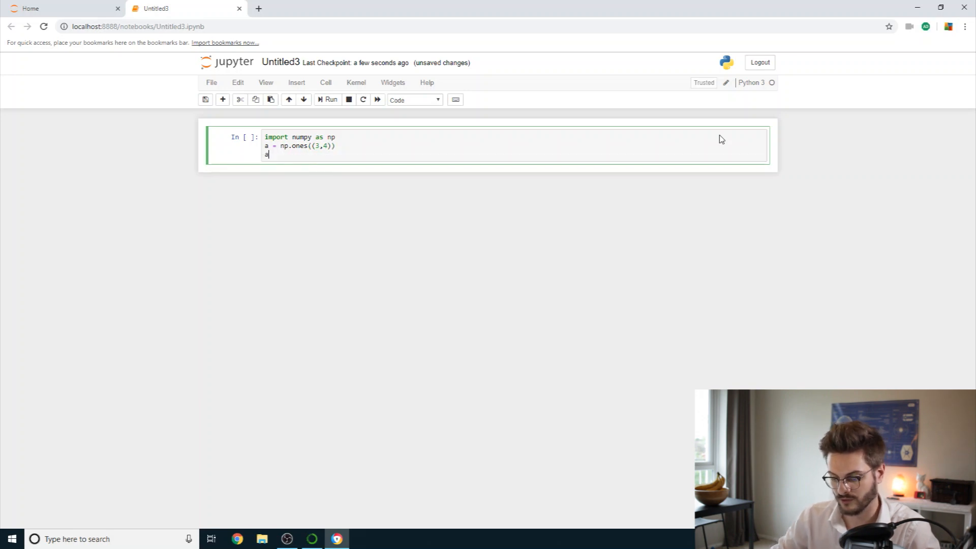
pyautogui.hotkey('alt', 'Return')
# Step: Enter import tensorflow in the new cell and run it
pyautogui.write('import tensor')
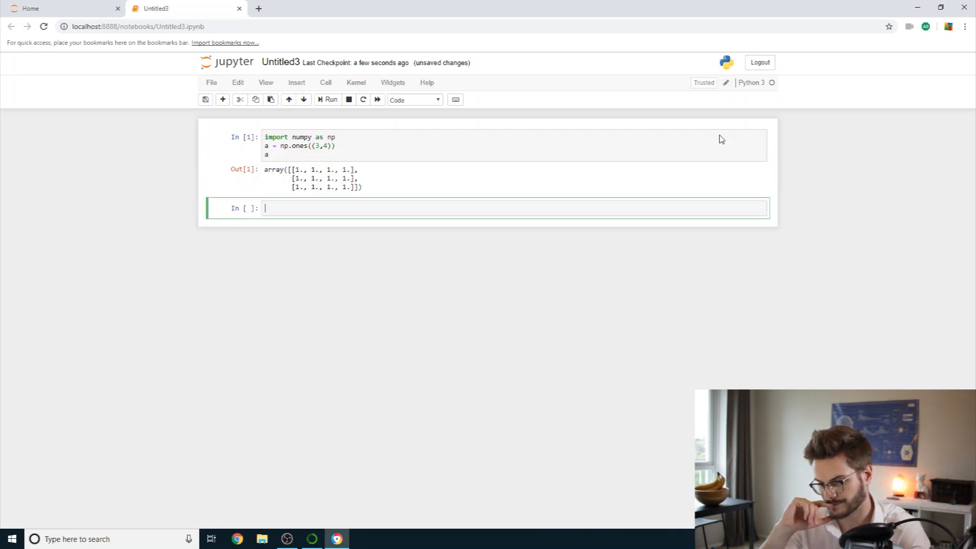
pyautogui.press('BackSpace')
pyautogui.press('BackSpace')
pyautogui.write('low')
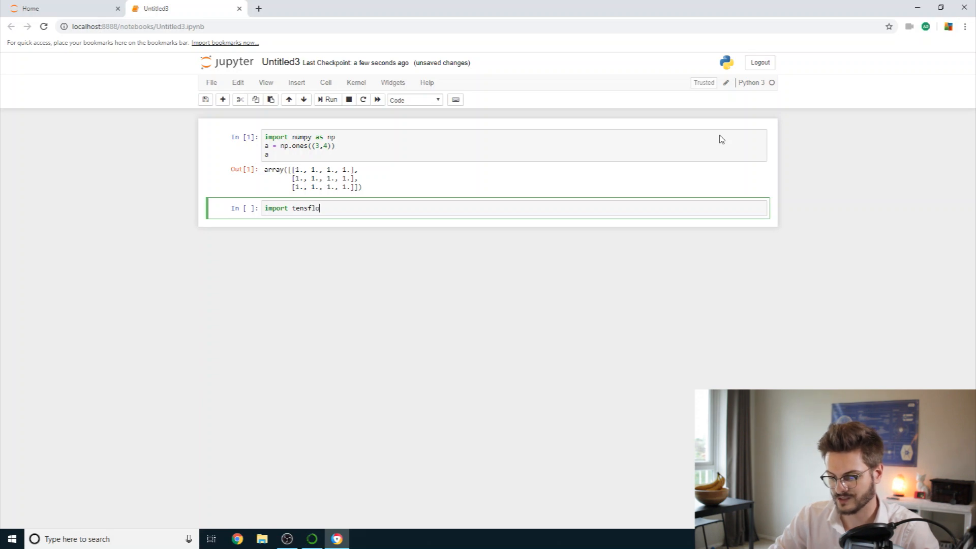
pyautogui.press('BackSpace')
pyautogui.press('BackSpace')
pyautogui.press('BackSpace')
pyautogui.write('orflow')
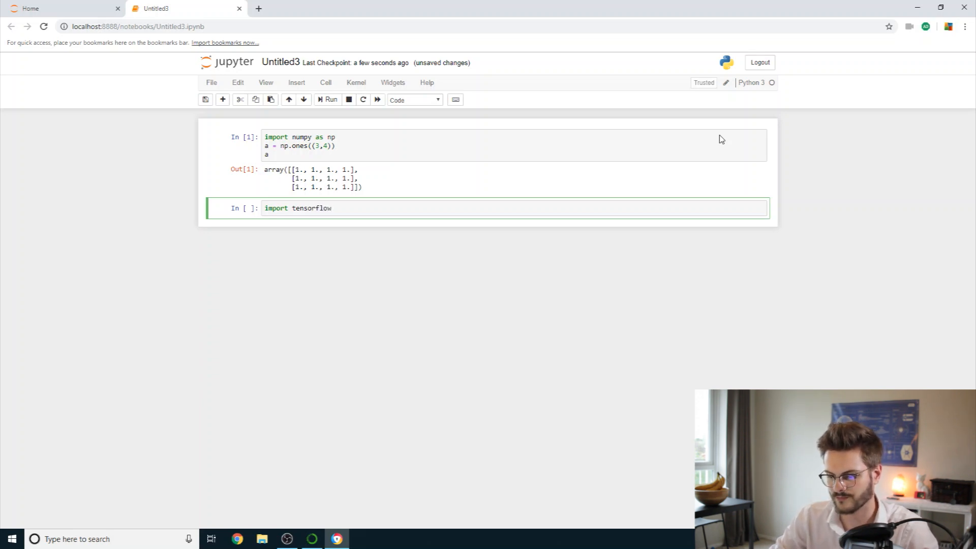
pyautogui.hotkey('shift', 'Return')
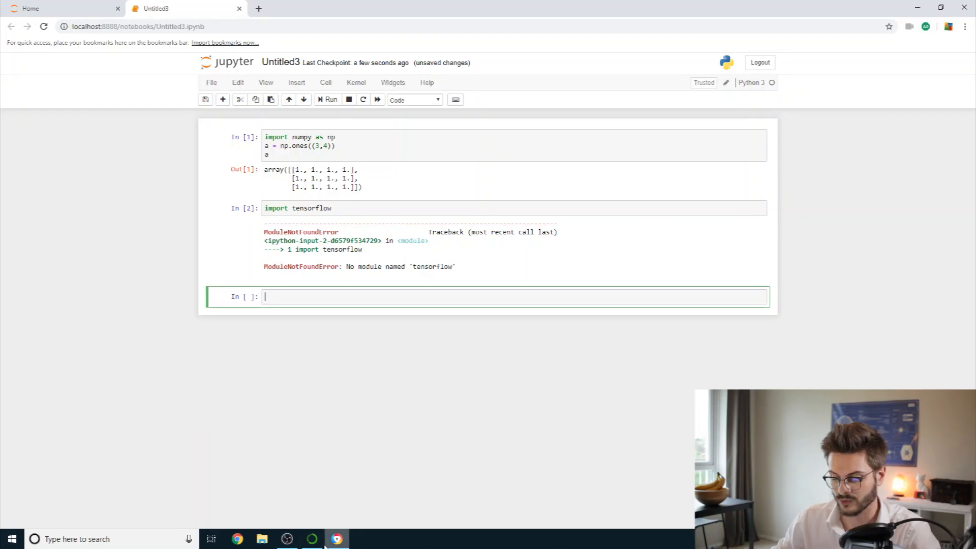
# Step: Switch to Anaconda Navigator and show the packages of the base (root) environment
pyautogui.click(312, 539)
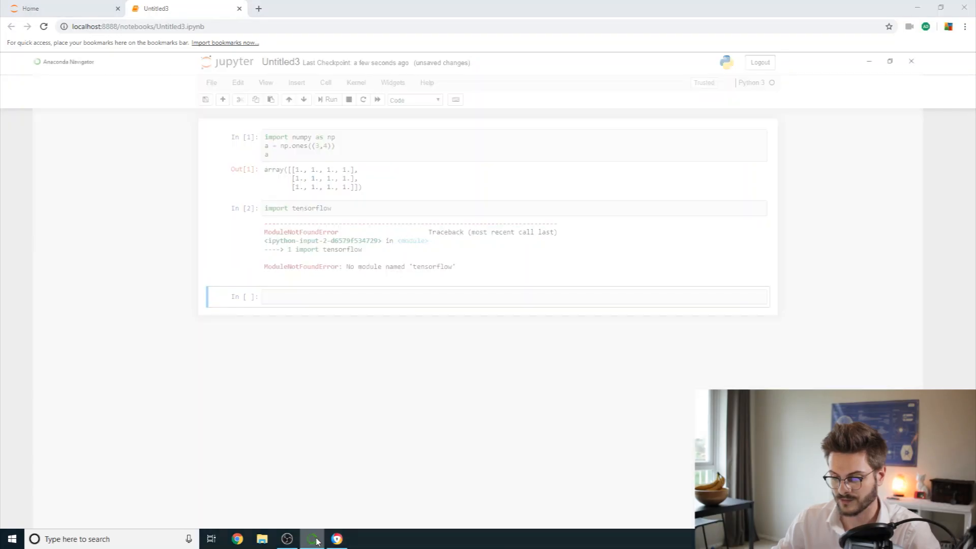
pyautogui.click(38, 127)
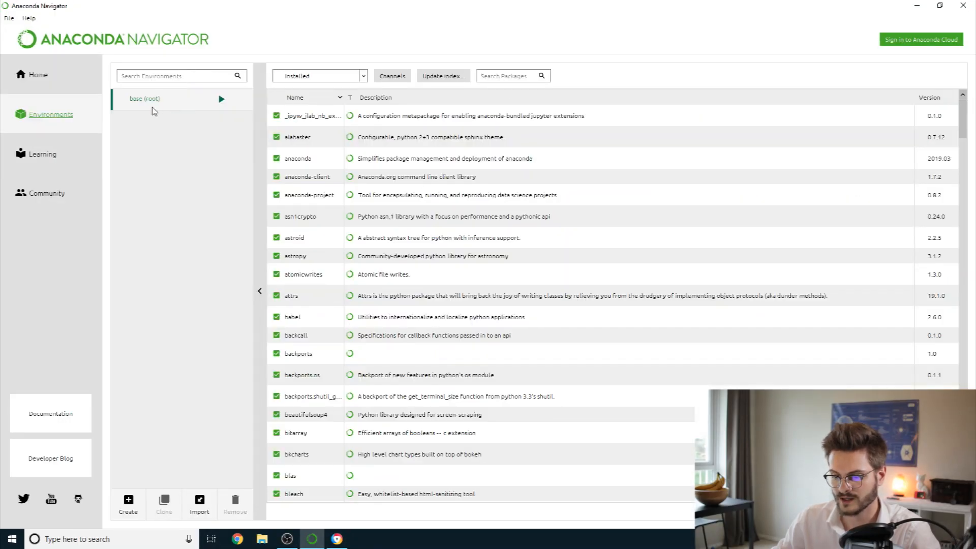
pyautogui.click(221, 99)
pyautogui.click(274, 106)
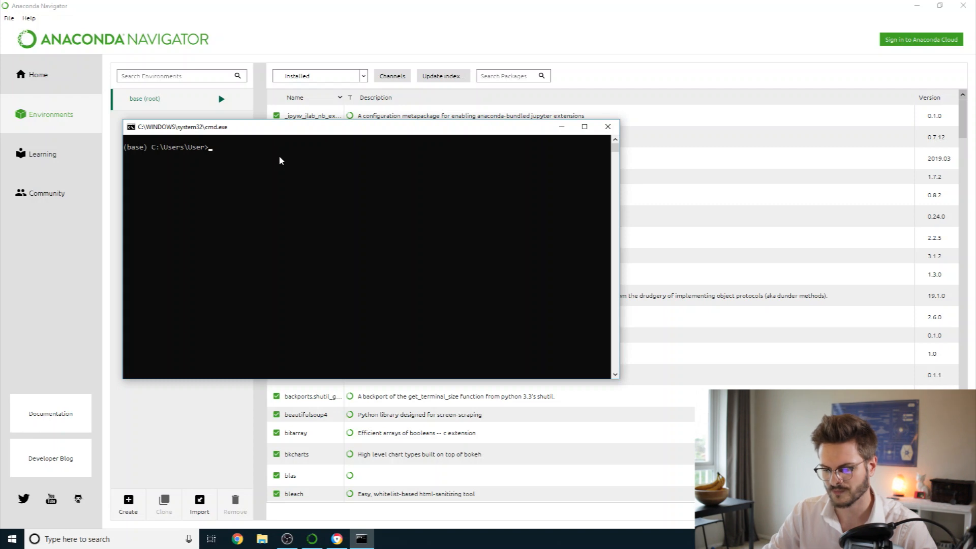
pyautogui.write('conda')
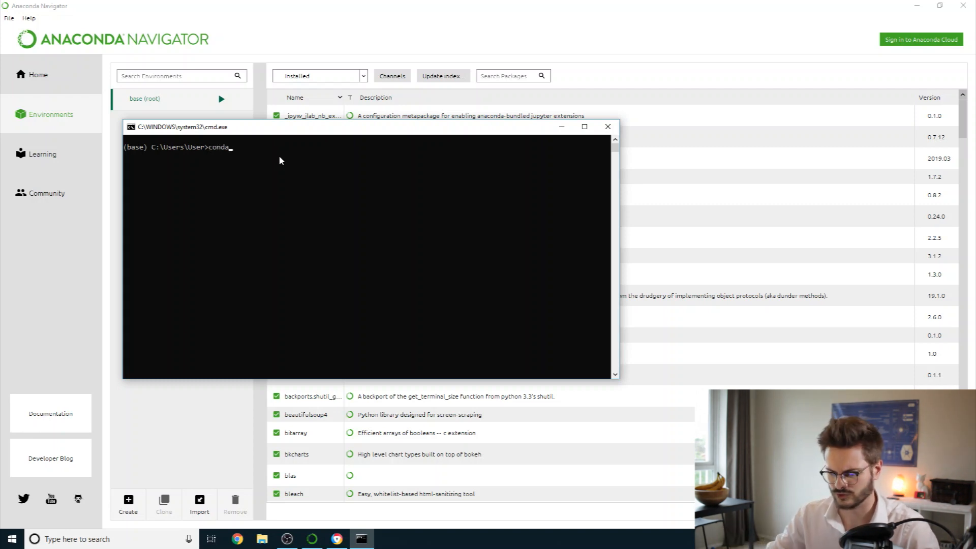
pyautogui.press('BackSpace')
pyautogui.press('BackSpace')
pyautogui.press('BackSpace')
pyautogui.press('BackSpace')
pyautogui.press('BackSpace')
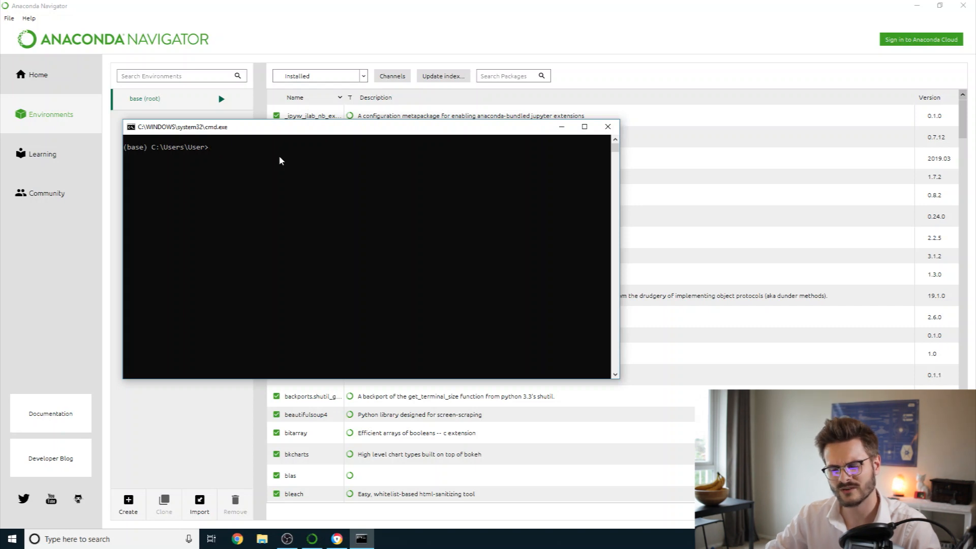
pyautogui.click(608, 126)
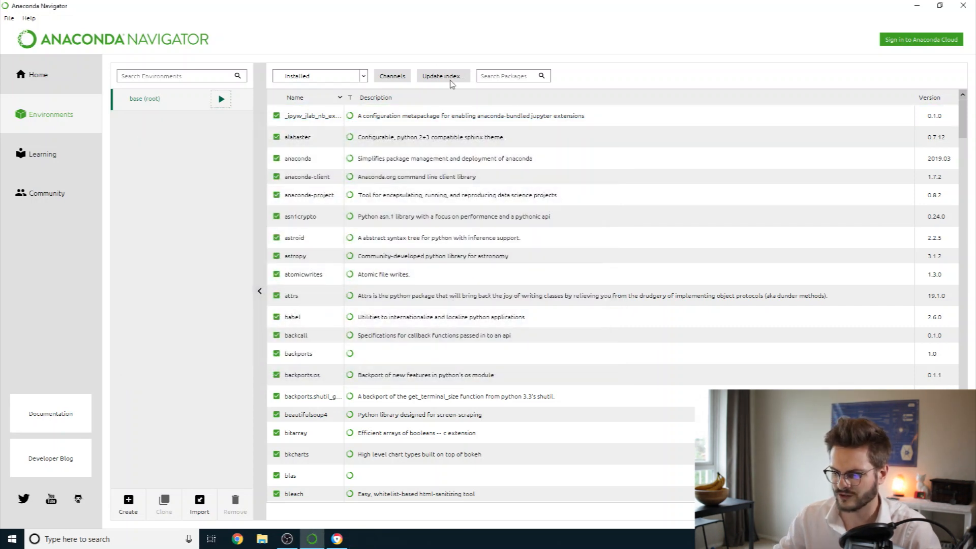
# Step: List all packages of the base (root) environment, including uninstalled ones, and search them for tensor
pyautogui.click(350, 76)
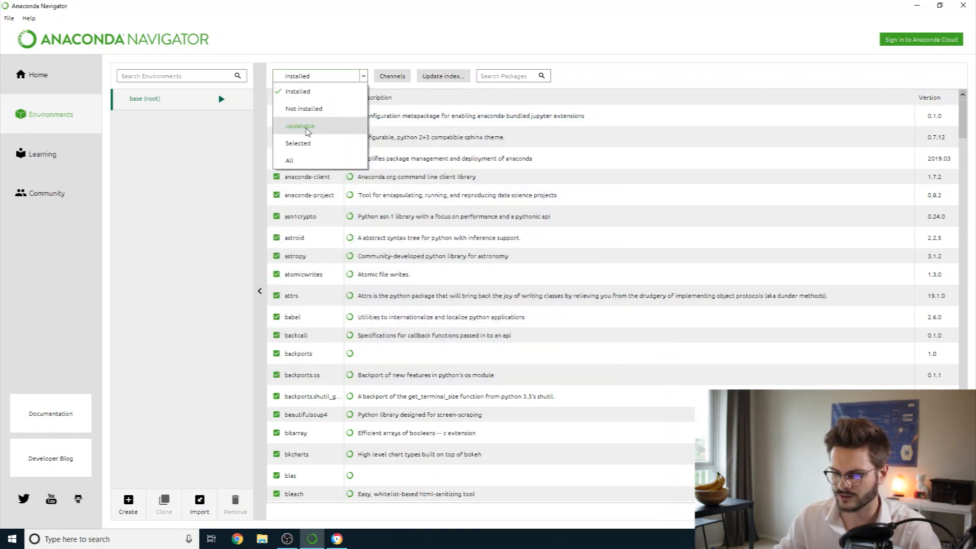
pyautogui.click(289, 160)
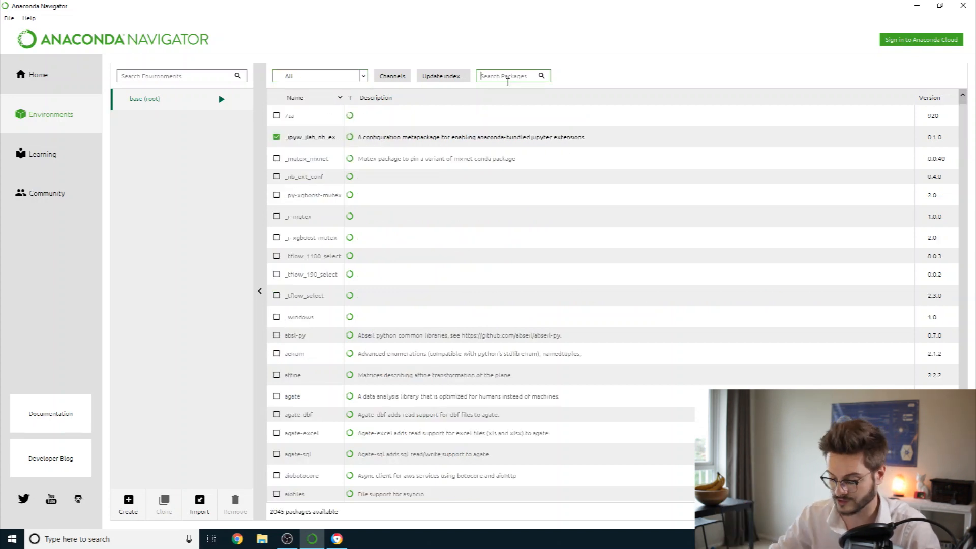
pyautogui.write('tensor')
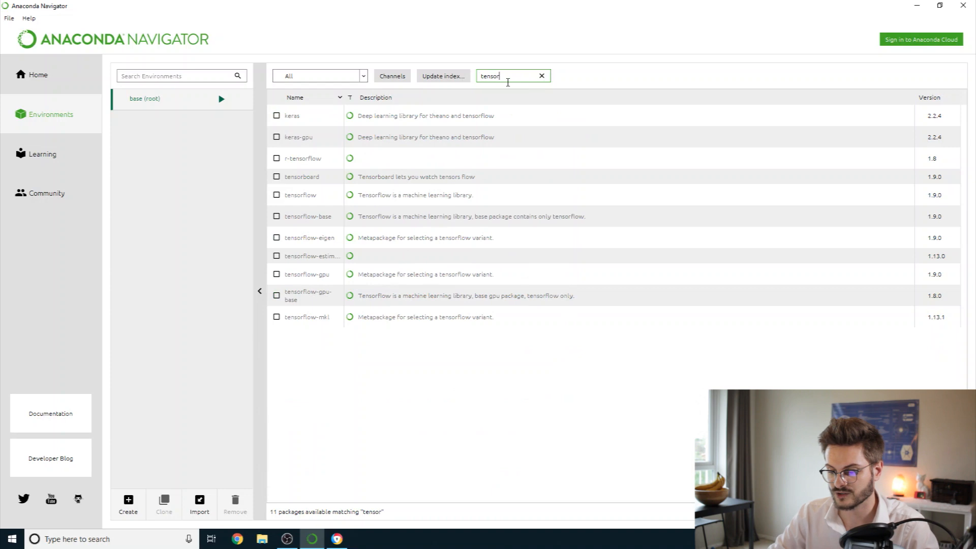
# Step: Narrow the package search to tensorfl, mark the tensorflow package, and install it with its dependencies
pyautogui.write('fl')
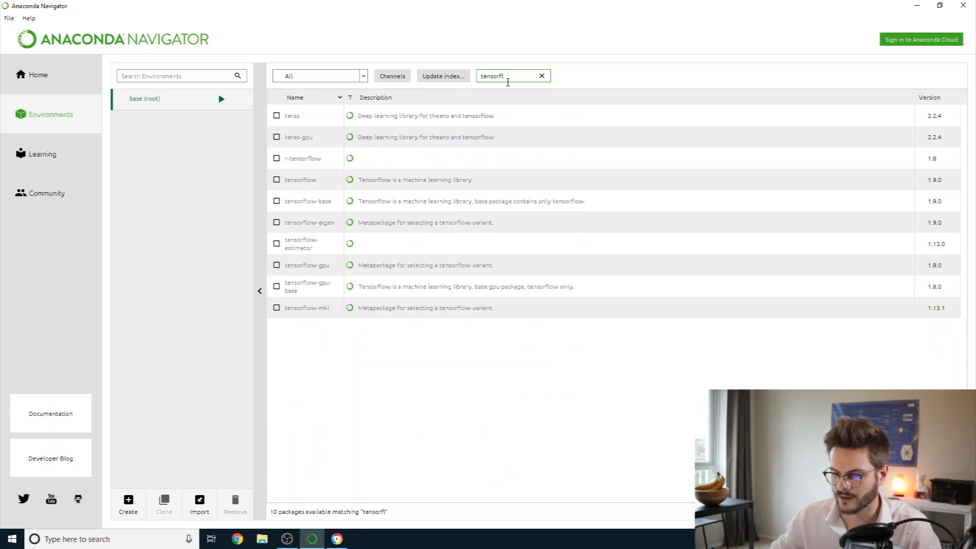
pyautogui.click(277, 180)
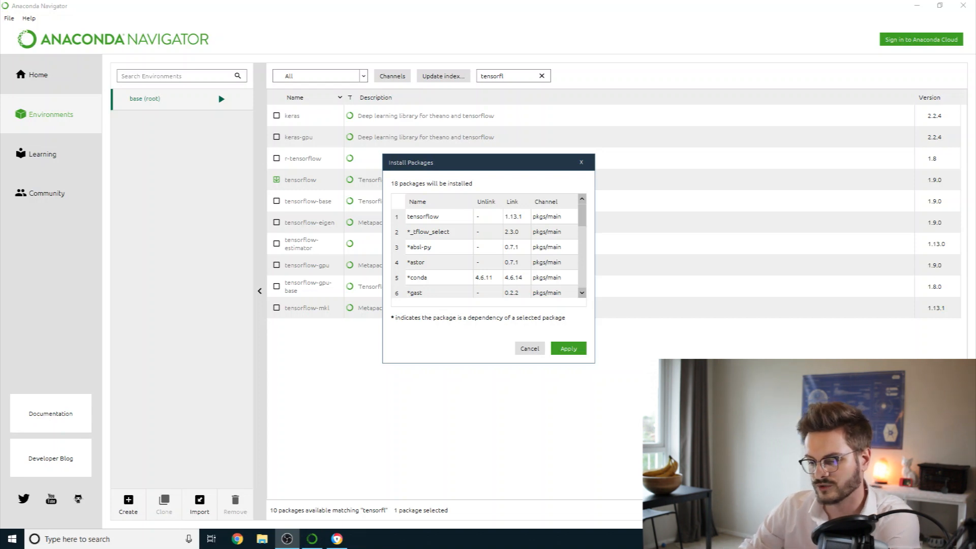
pyautogui.scroll(-1, 579, 239)
pyautogui.scroll(-2, 579, 239)
pyautogui.click(569, 349)
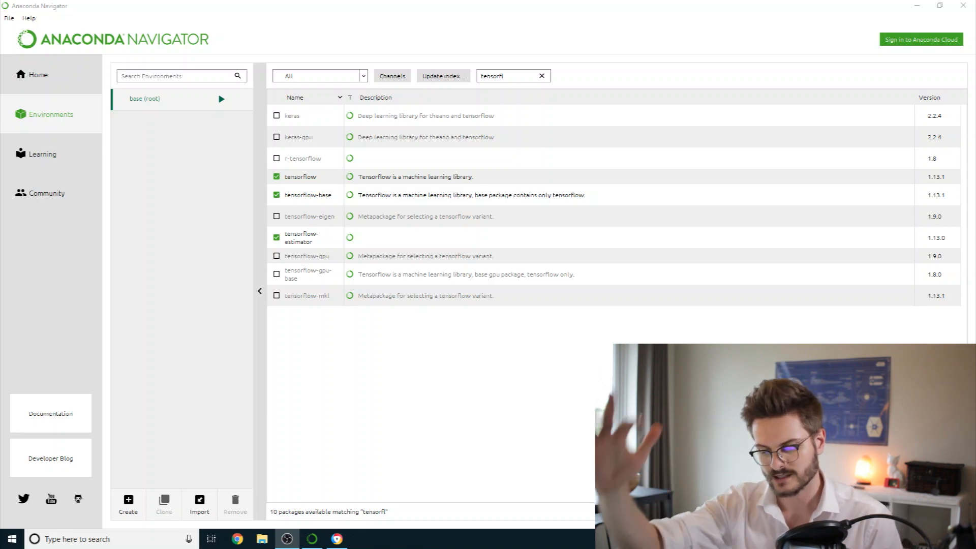
# Step: Clear the package search and return to the Home overview of applications
pyautogui.click(542, 75)
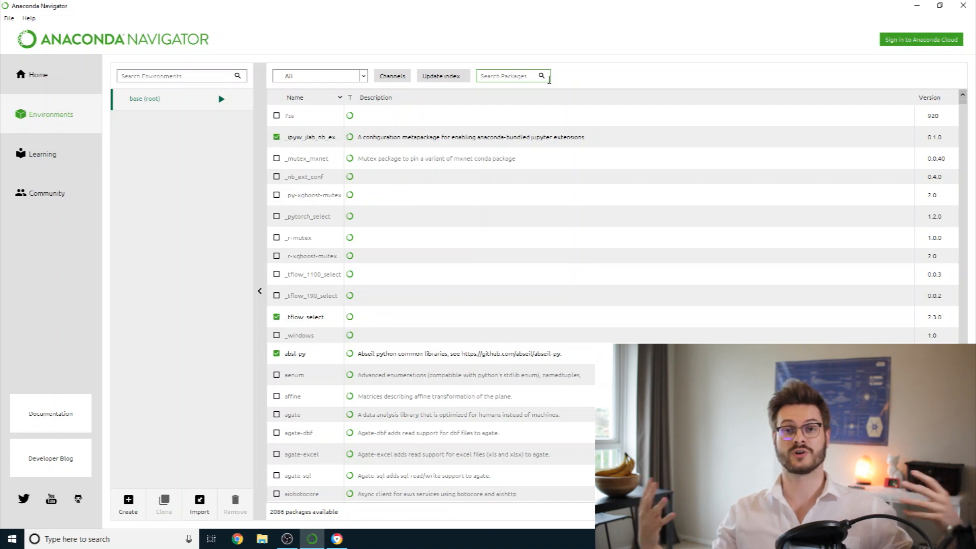
pyautogui.click(549, 80)
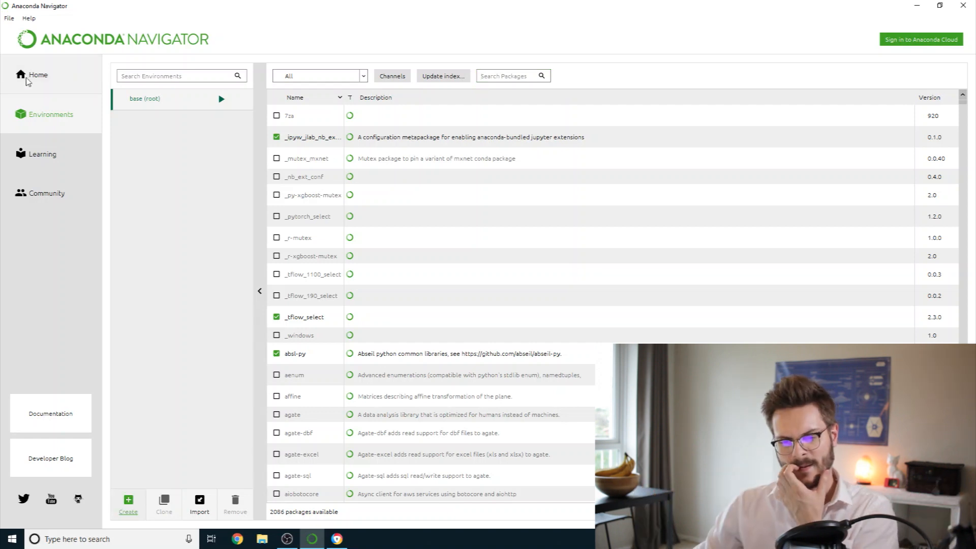
pyautogui.click(53, 89)
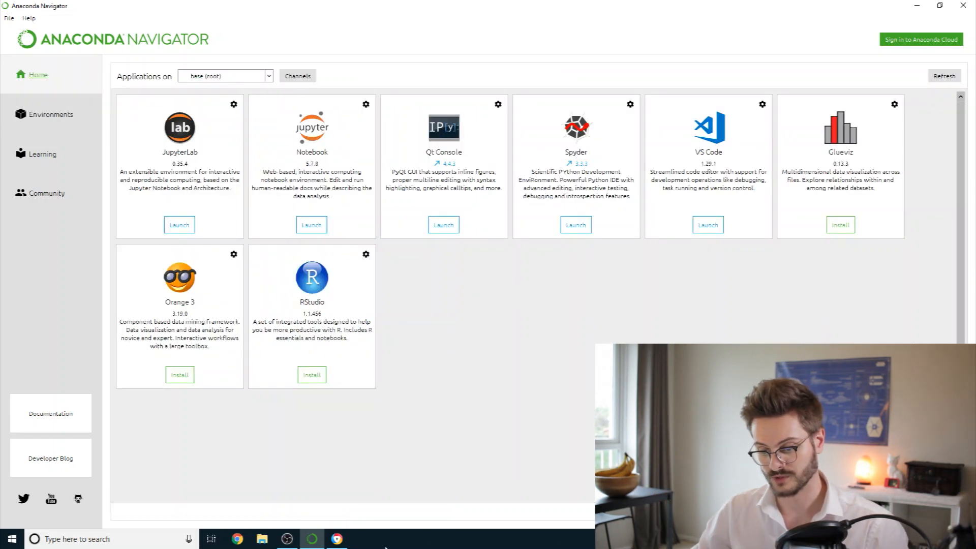
# Step: Switch to the Jupyter notebook in the browser and rerun the import tensorflow cell
pyautogui.click(336, 539)
pyautogui.click(374, 204)
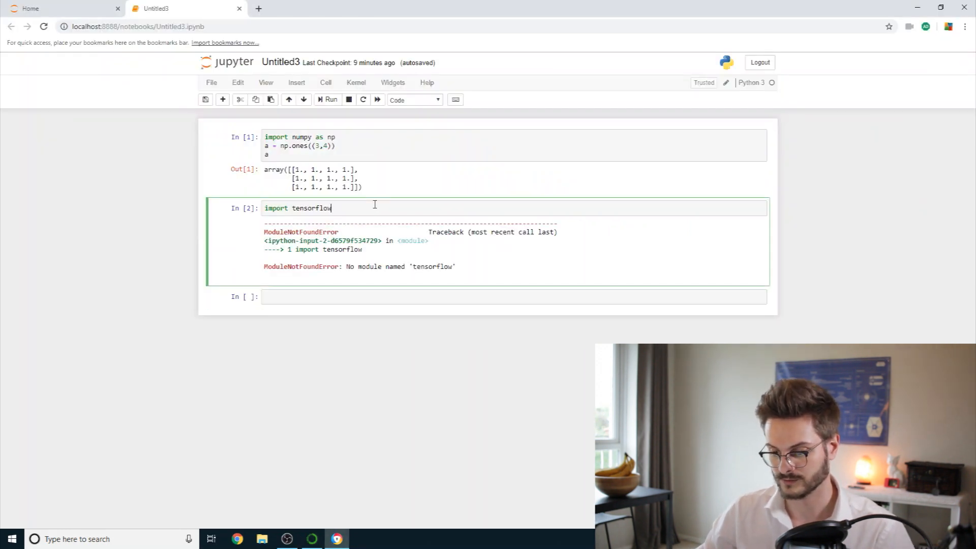
pyautogui.hotkey('shift', 'Return')
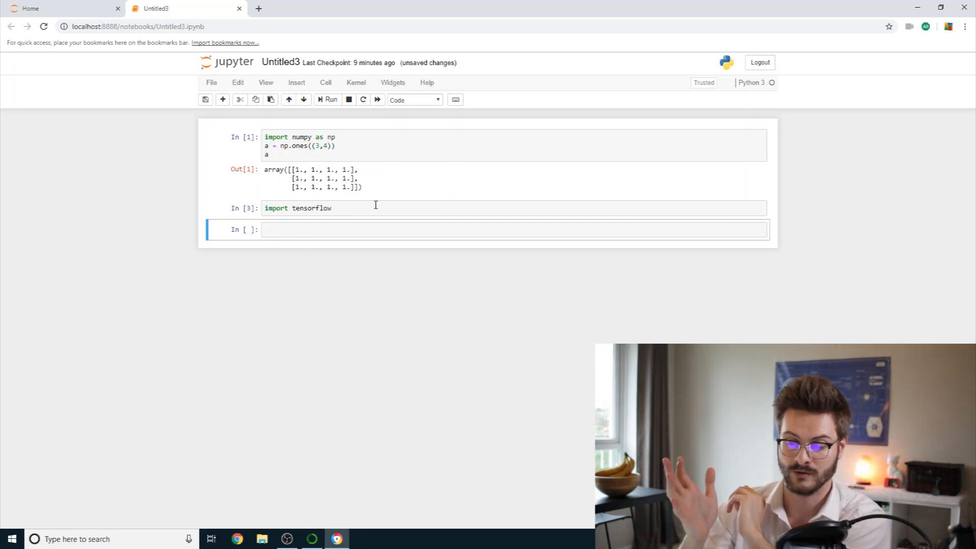
# Step: Close the Jupyter browser window, launch Spyder from Anaconda Navigator, and dismiss its update notice
pyautogui.click(375, 205)
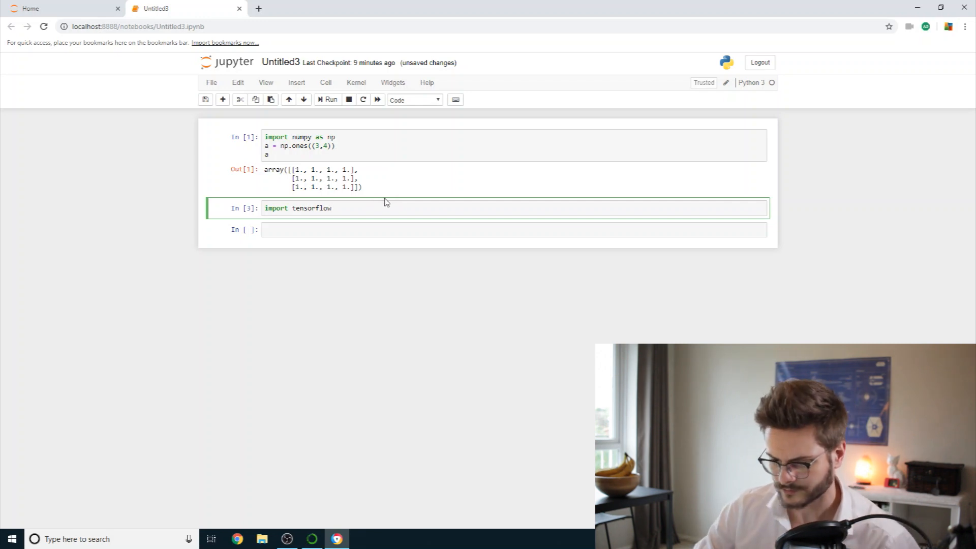
pyautogui.click(964, 7)
pyautogui.click(526, 85)
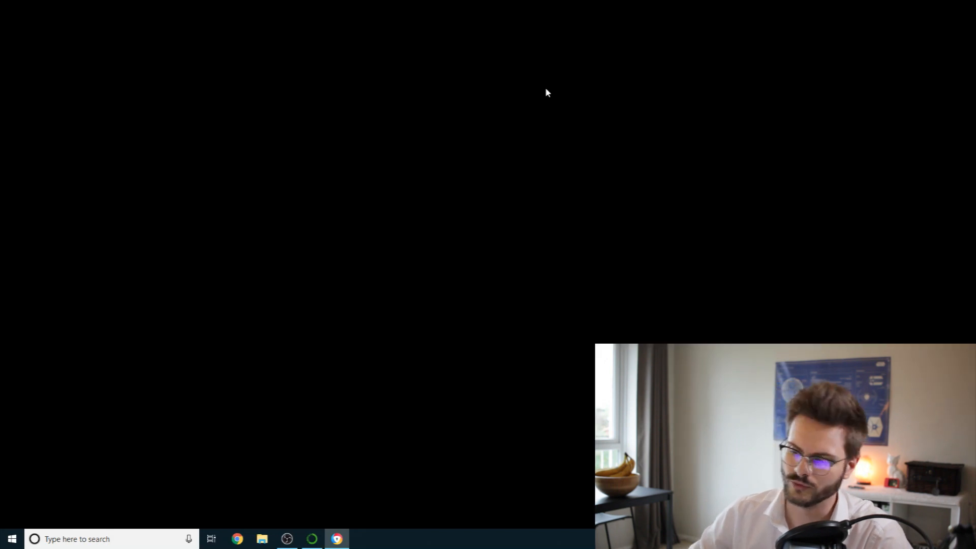
pyautogui.click(576, 225)
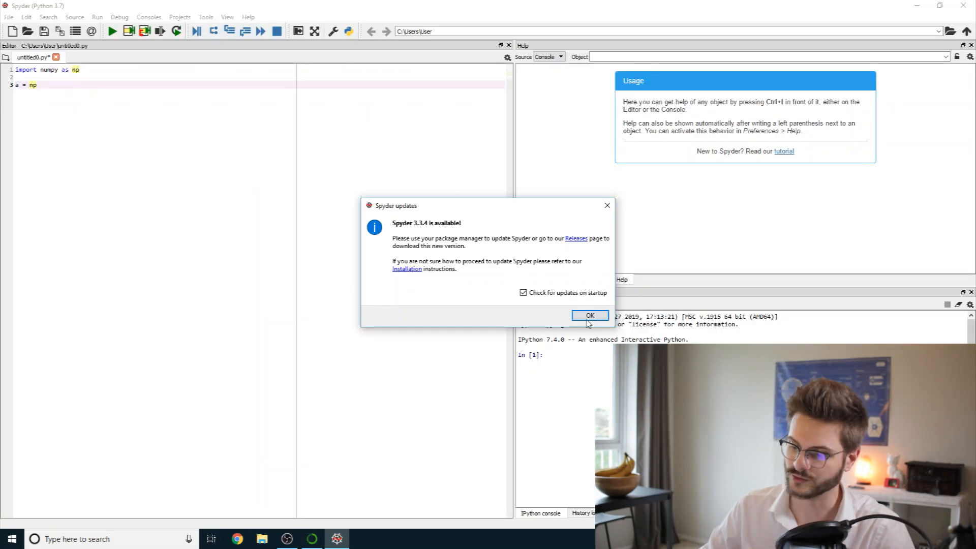
pyautogui.click(590, 315)
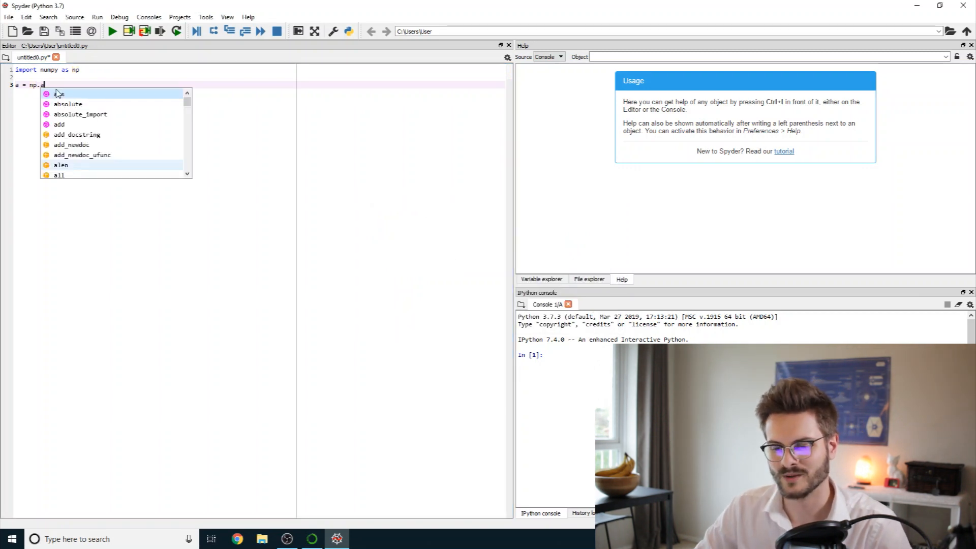
# Step: Complete the assignment on line 3 of untitled0.py as a = np.ones((3,4))
pyautogui.write('ar')
pyautogui.press('BackSpace')
pyautogui.write('ones')
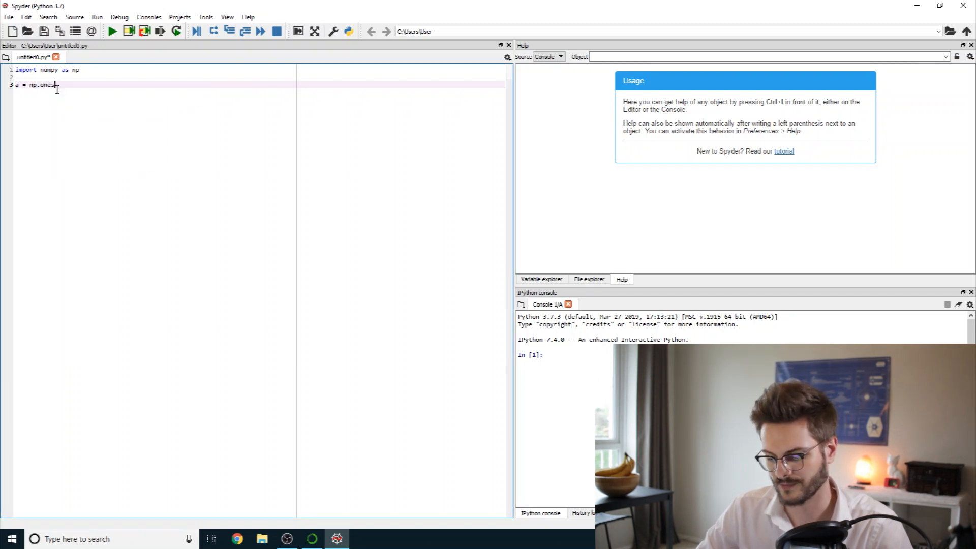
pyautogui.write('((')
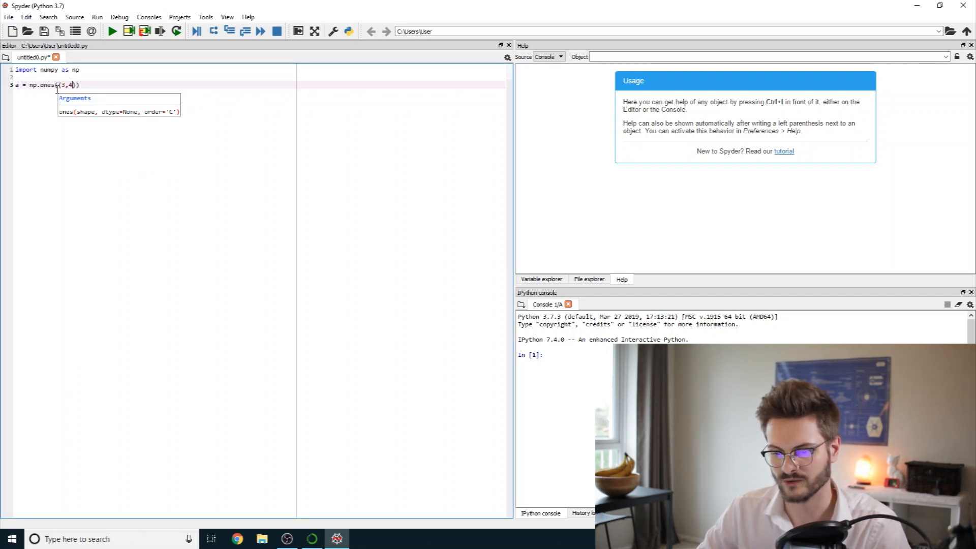
pyautogui.write('3,4')
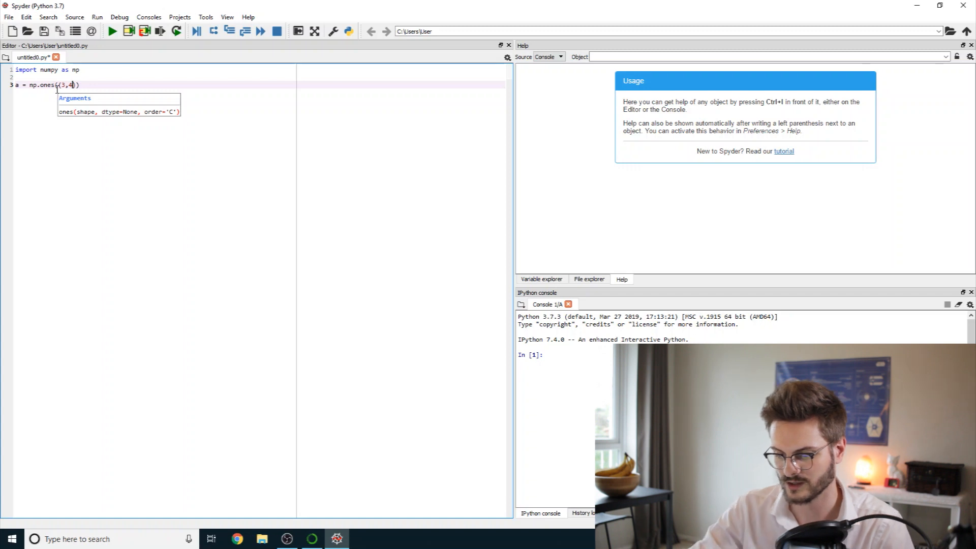
# Step: Add print(a) below the array assignment and run the script
pyautogui.click(121, 85)
pyautogui.press('Return')
pyautogui.press('Return')
pyautogui.press('F5')
pyautogui.write('print(a')
pyautogui.press('F5')
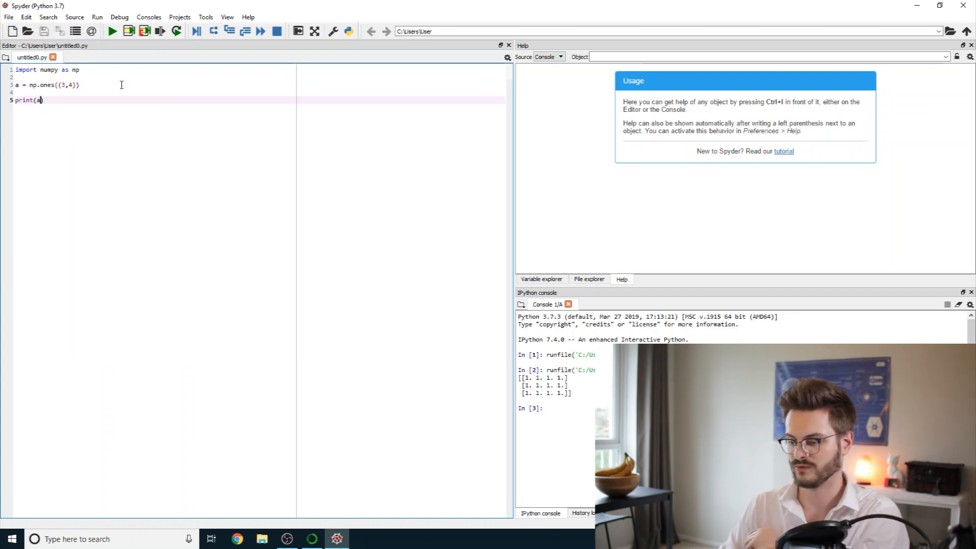
# Step: Highlight the printed array in the console and show the script's variables in the Variable explorer
pyautogui.moveTo(572, 394); pyautogui.dragTo(517, 377)
pyautogui.click(501, 371)
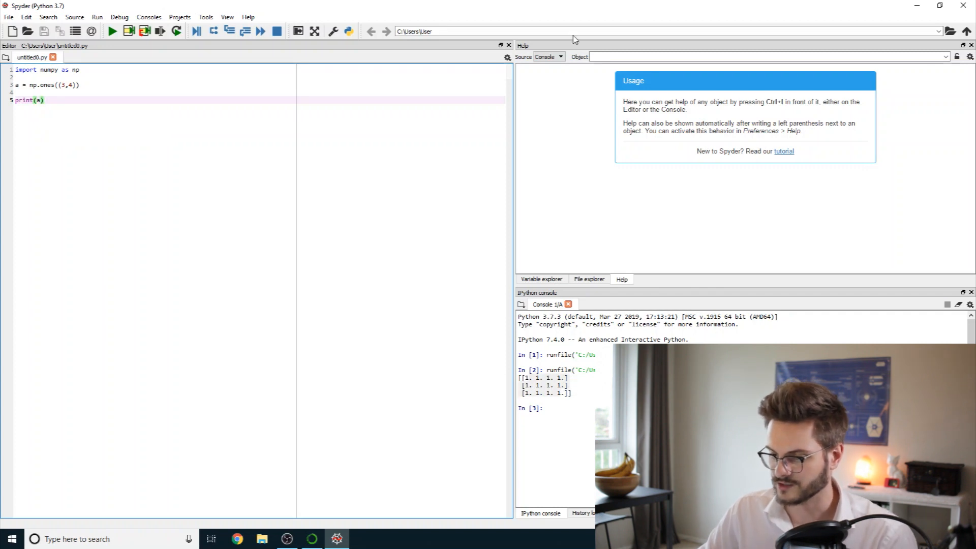
pyautogui.click(549, 278)
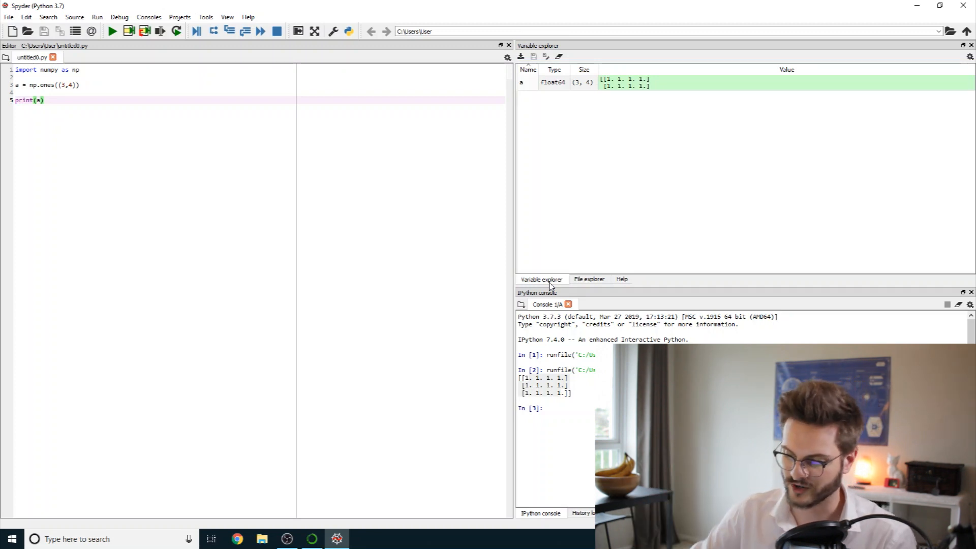
# Step: Add the line b = np.sum(a) below the print statement and run the script
pyautogui.click(55, 102)
pyautogui.press('Return')
pyautogui.press('Return')
pyautogui.write('b = s')
pyautogui.press('BackSpace')
pyautogui.press('BackSpace')
pyautogui.press('BackSpace')
pyautogui.write('np.sum(a')
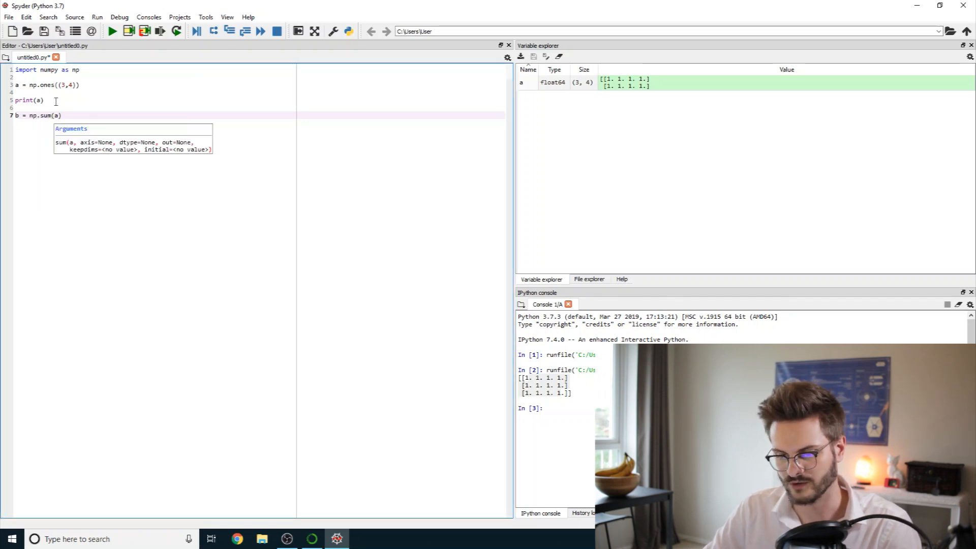
pyautogui.write(')')
pyautogui.press('F5')
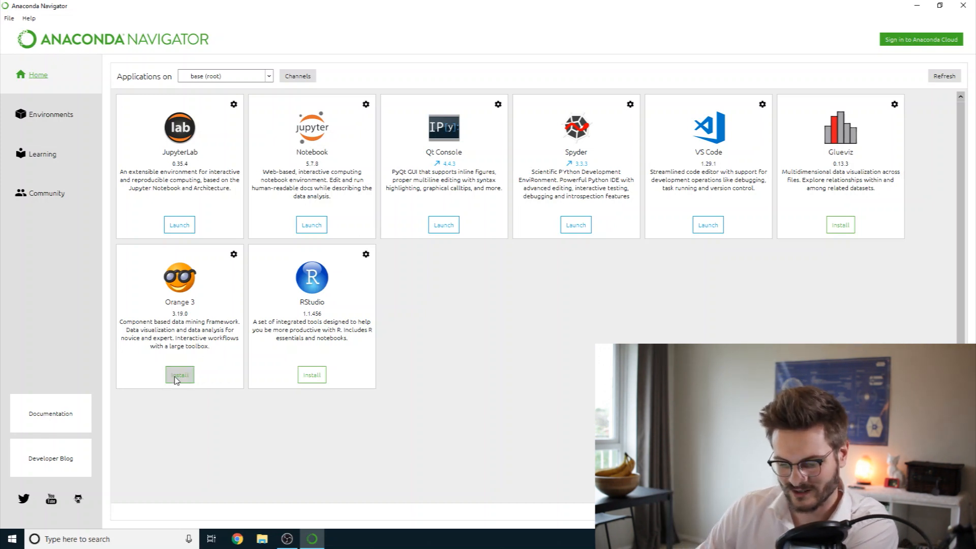
# Step: Install Orange 3 in the base (root) environment from Anaconda Navigator
pyautogui.click(180, 381)
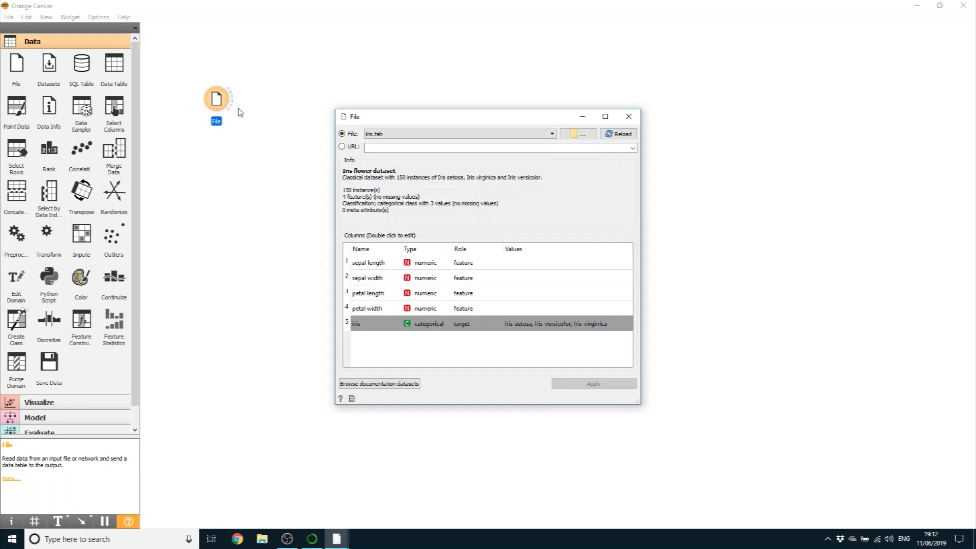
# Step: Close the File widget's settings and link its output to a new Scatter Plot widget
pyautogui.press('Escape')
pyautogui.moveTo(231, 99); pyautogui.dragTo(341, 108)
pyautogui.click(353, 165)
pyautogui.click(390, 173)
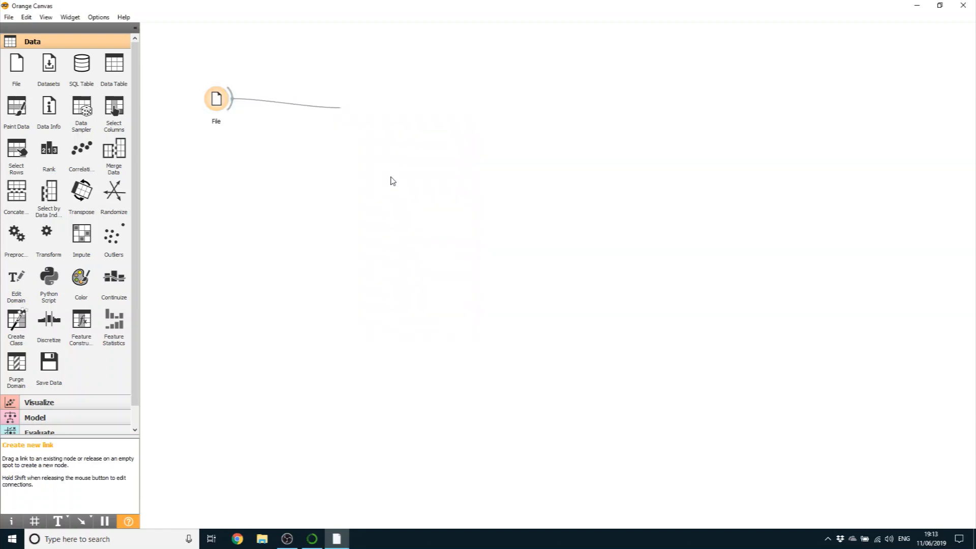
# Step: Open the Scatter Plot widget, set its x axis to sepal width, and choose another attribute for its y axis
pyautogui.doubleClick(358, 112)
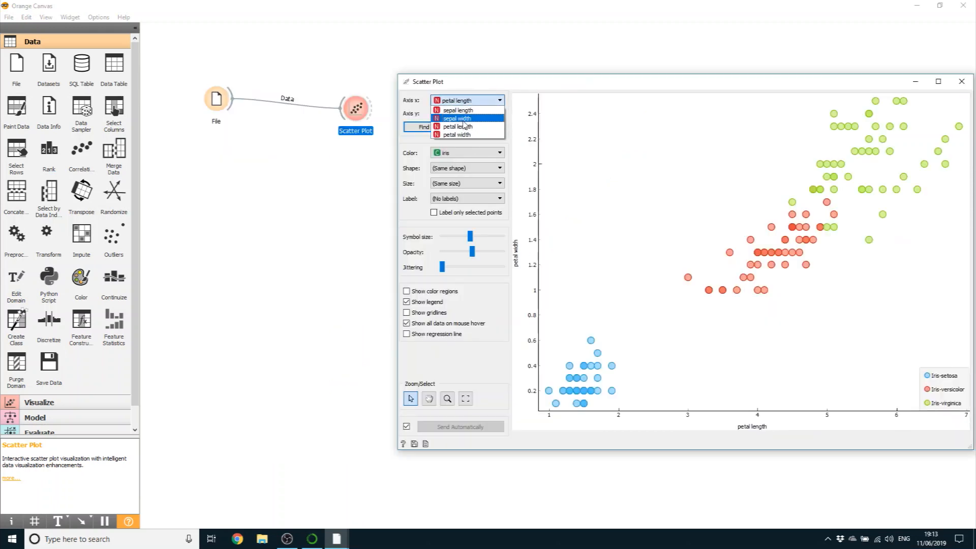
pyautogui.click(465, 104)
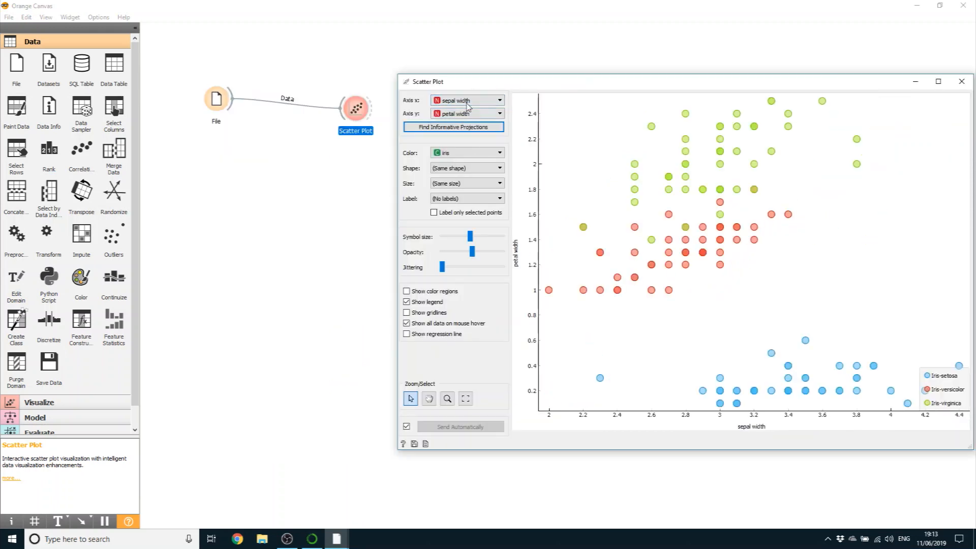
pyautogui.click(476, 113)
pyautogui.click(476, 124)
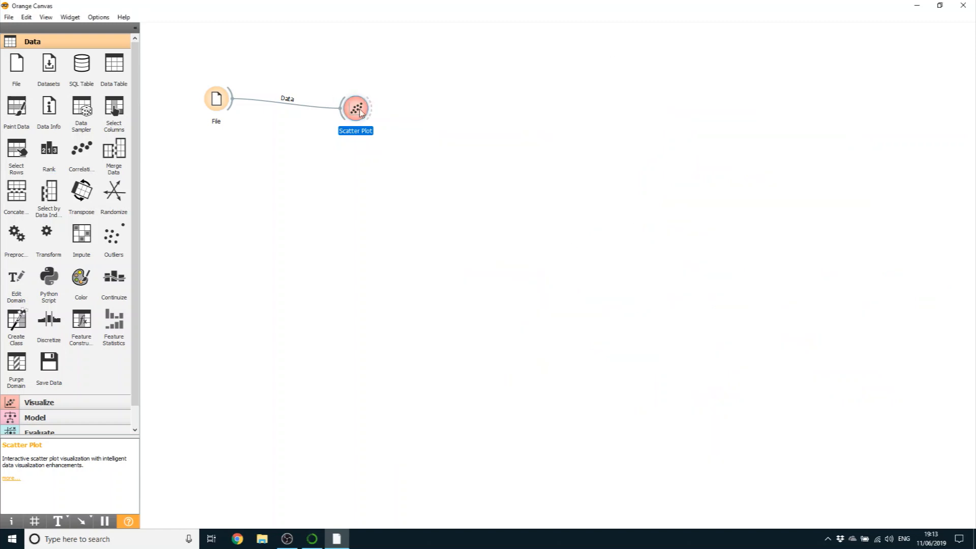
# Step: Move the Scatter Plot widget higher on the canvas and link a new Rank widget to File below it
pyautogui.moveTo(360, 113); pyautogui.dragTo(353, 75)
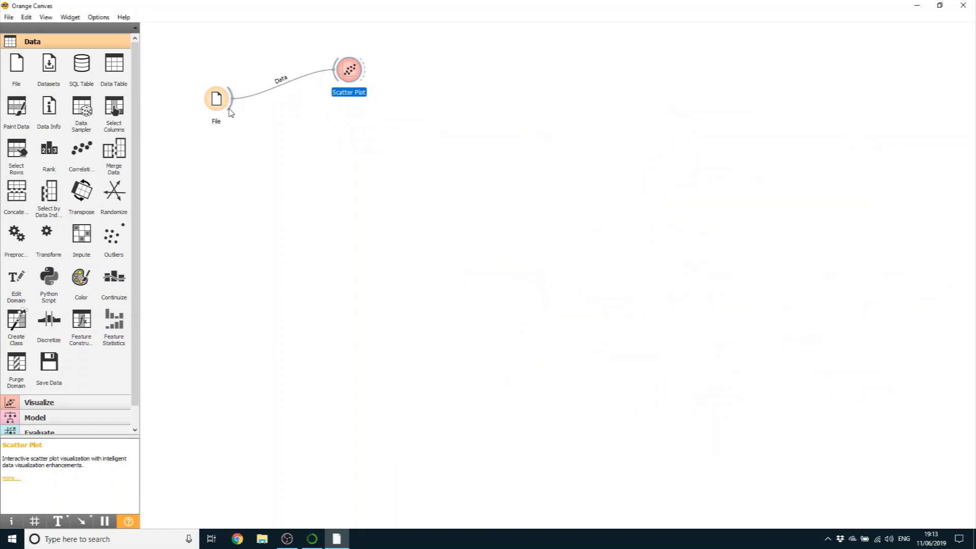
pyautogui.moveTo(308, 170); pyautogui.dragTo(232, 112)
# Step: Open the Rank widget, examine the iris attribute scores while toggling ANOVA on and off, and close it
pyautogui.doubleClick(306, 167)
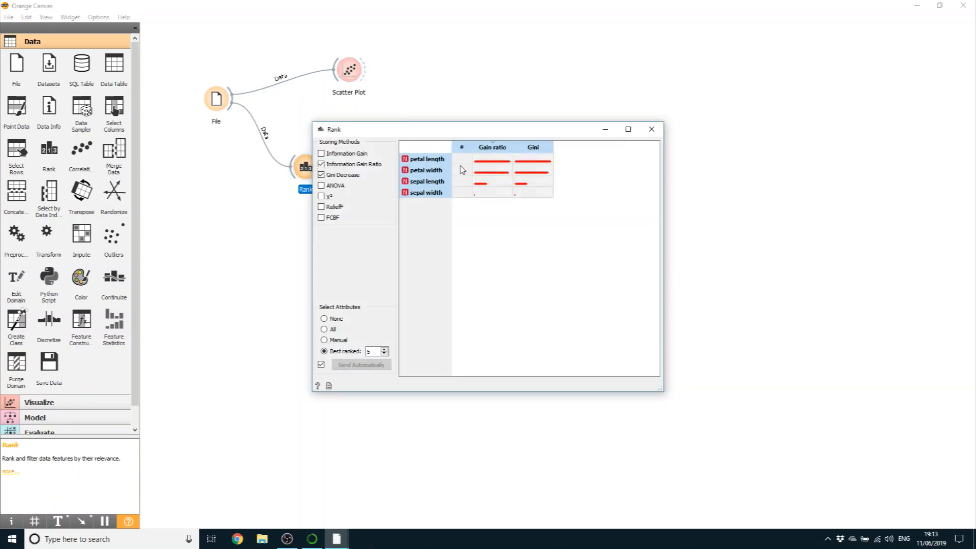
pyautogui.click(321, 186)
pyautogui.click(321, 186)
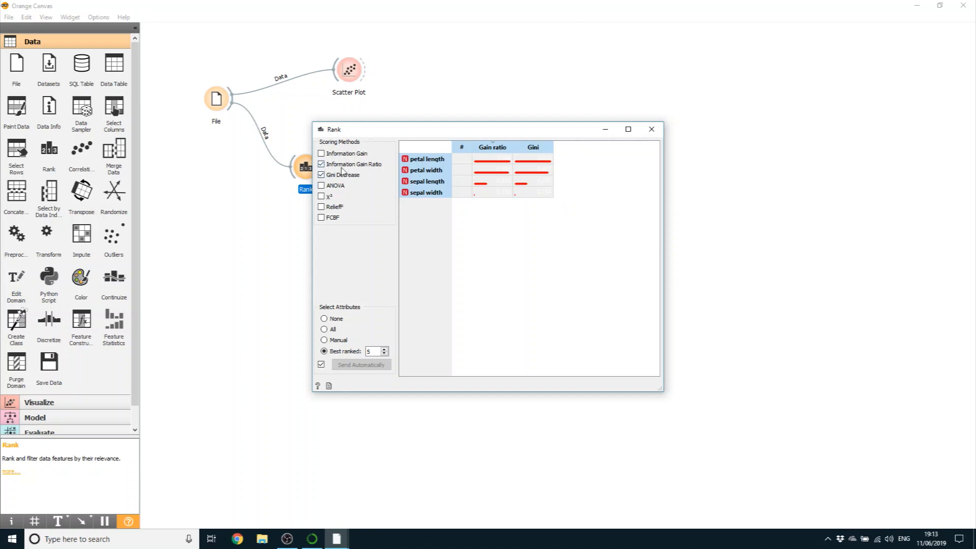
pyautogui.click(652, 131)
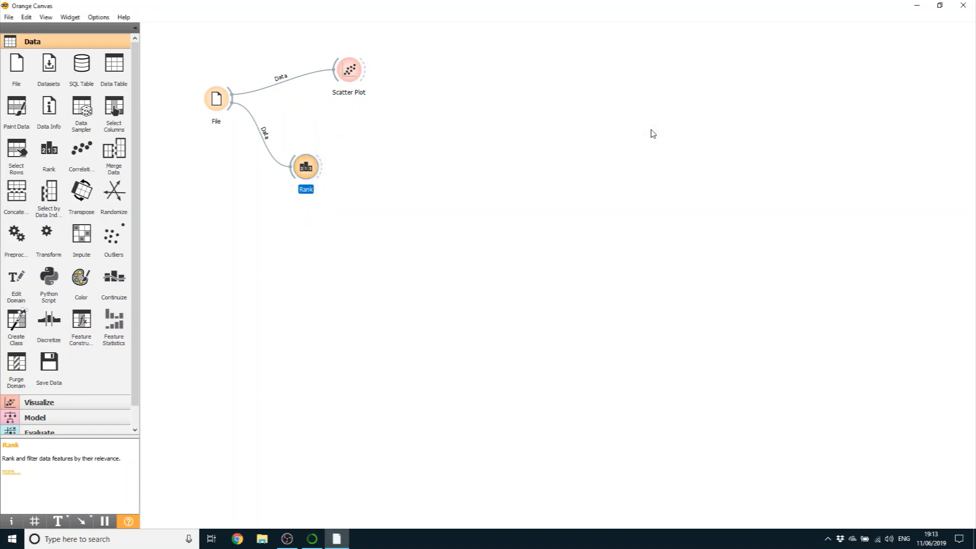